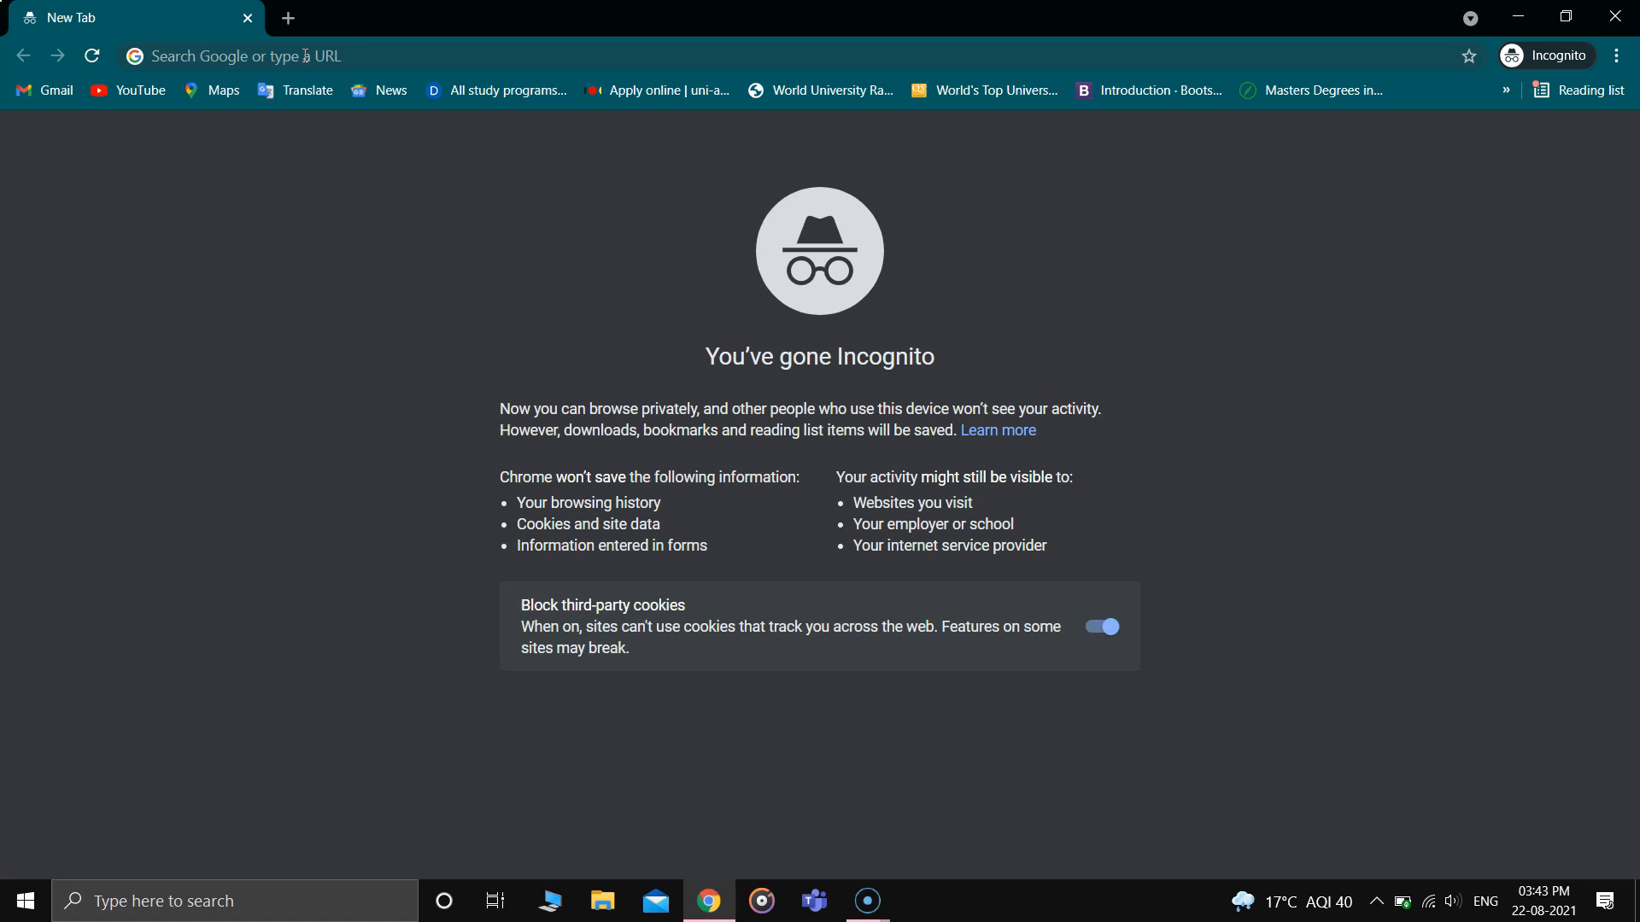
- Go to the python.org website
left_click(305, 56)
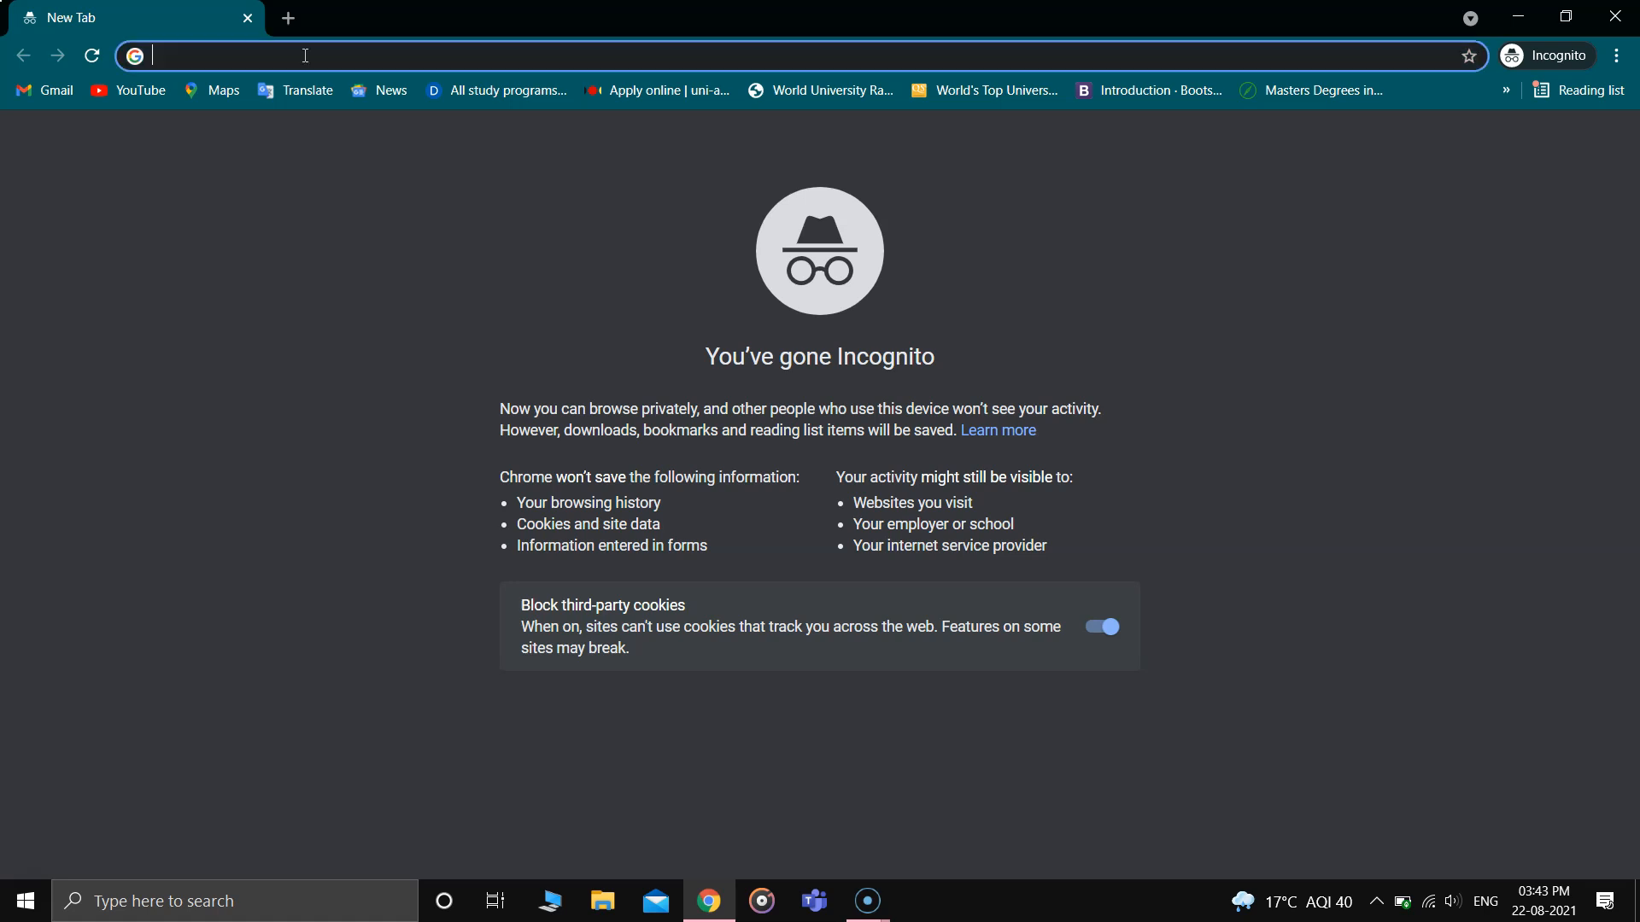
type("p")
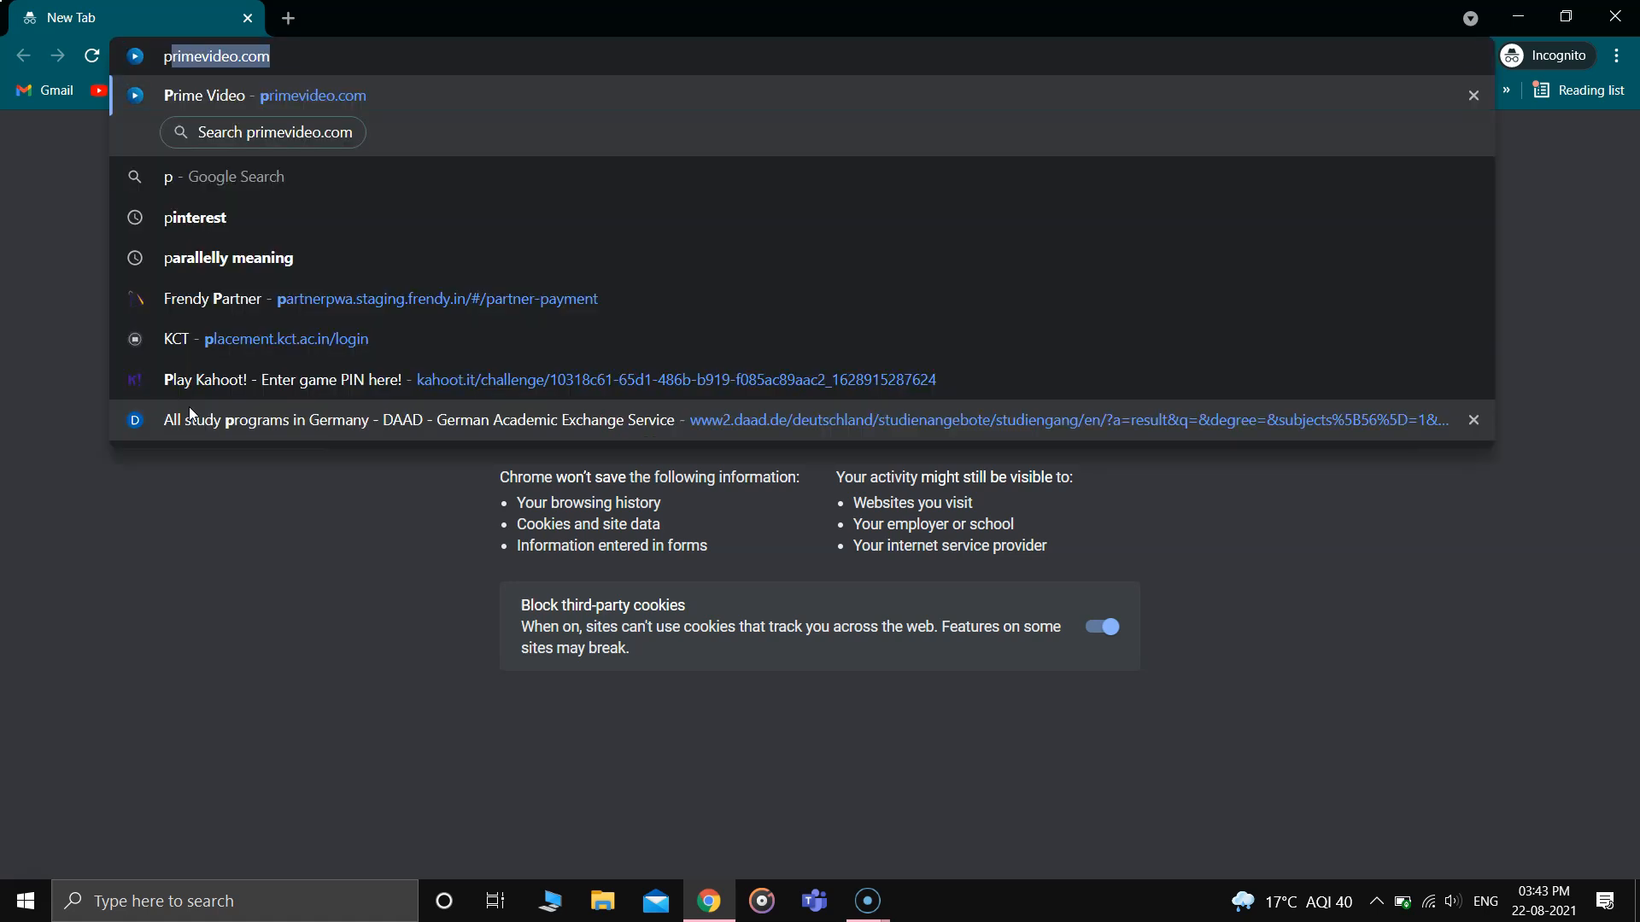
type("ython.org")
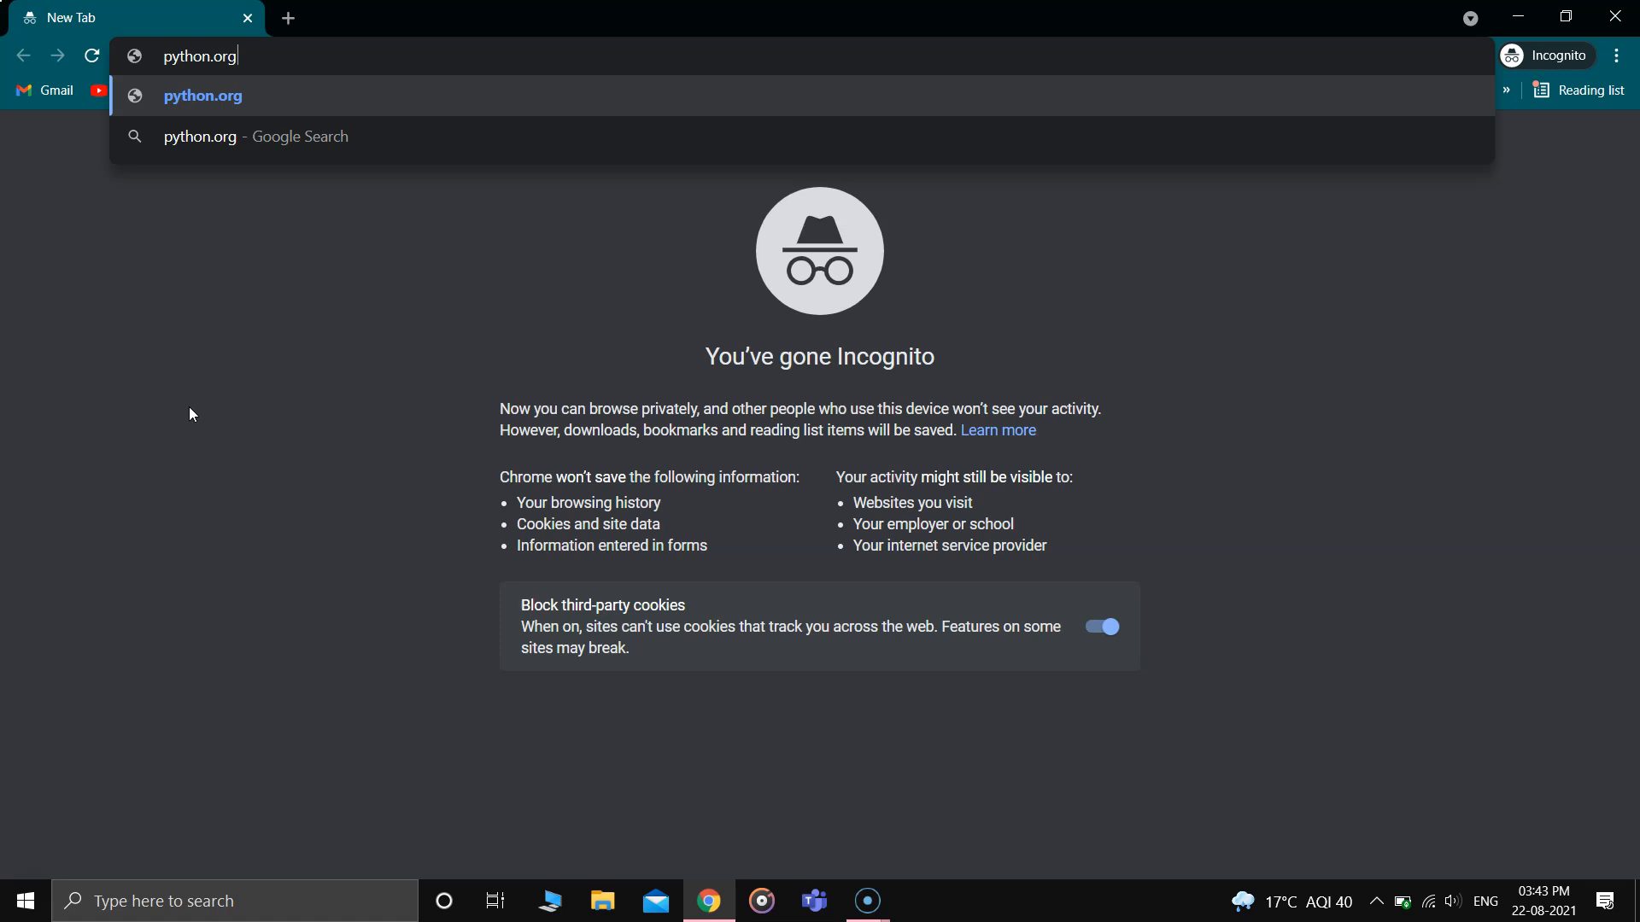
key("Return")
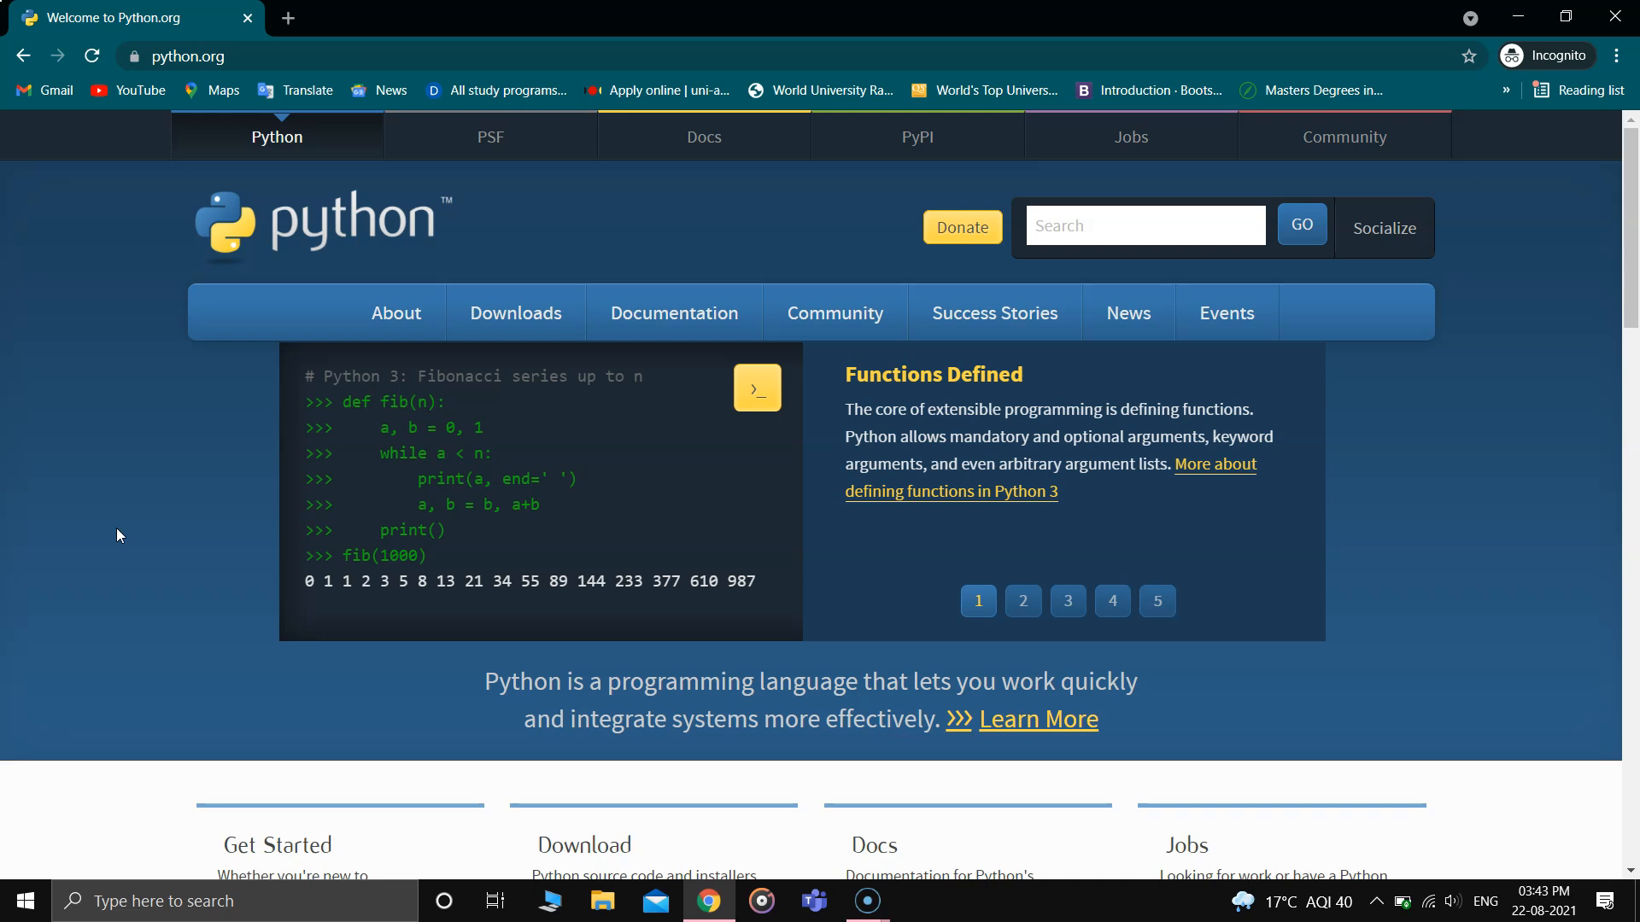
- Open the full list of Python downloads from the site's download options
mouse_move(533, 328)
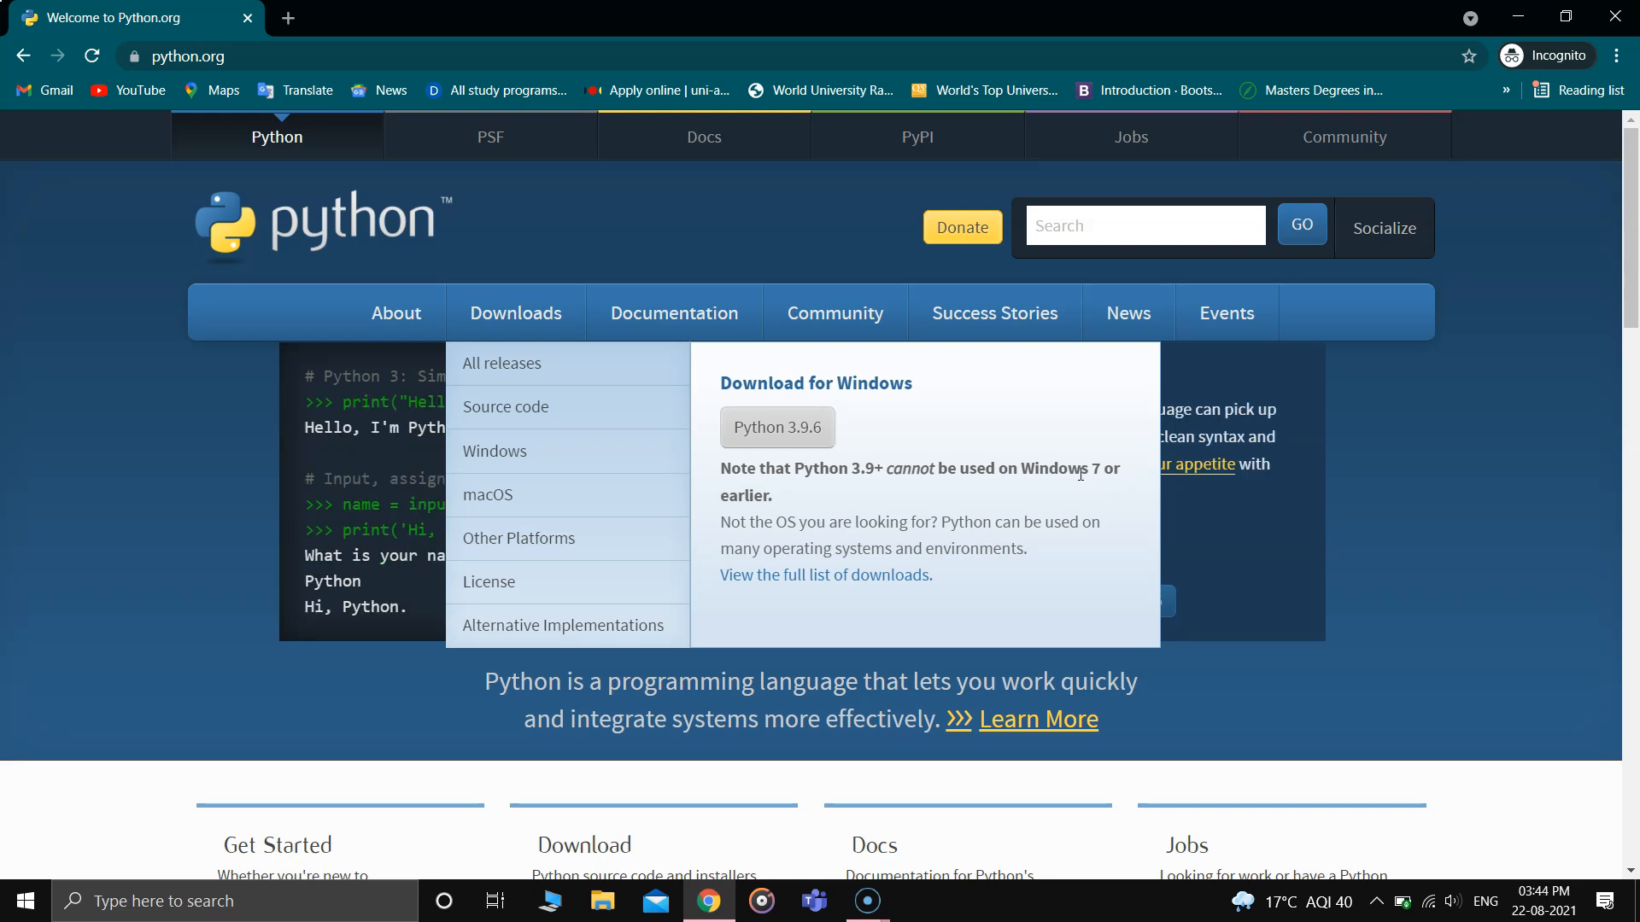
left_click(830, 575)
- Examine the active Python releases and the list of specific releases by version number
scroll(831, 580, "down", 4)
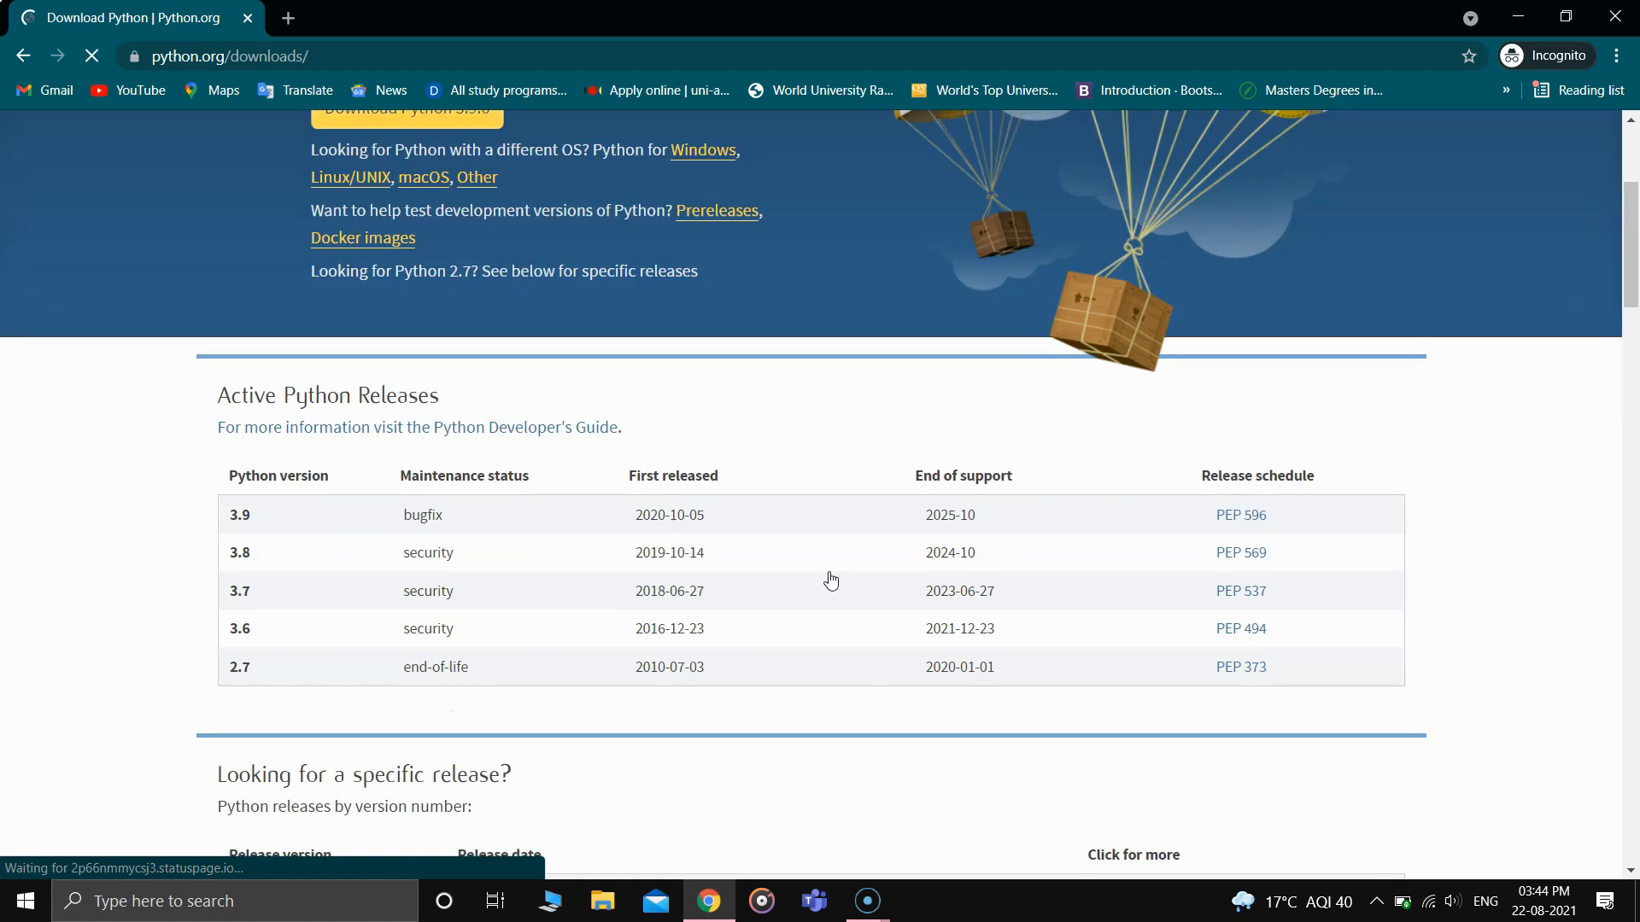
scroll(828, 649, "down", 4)
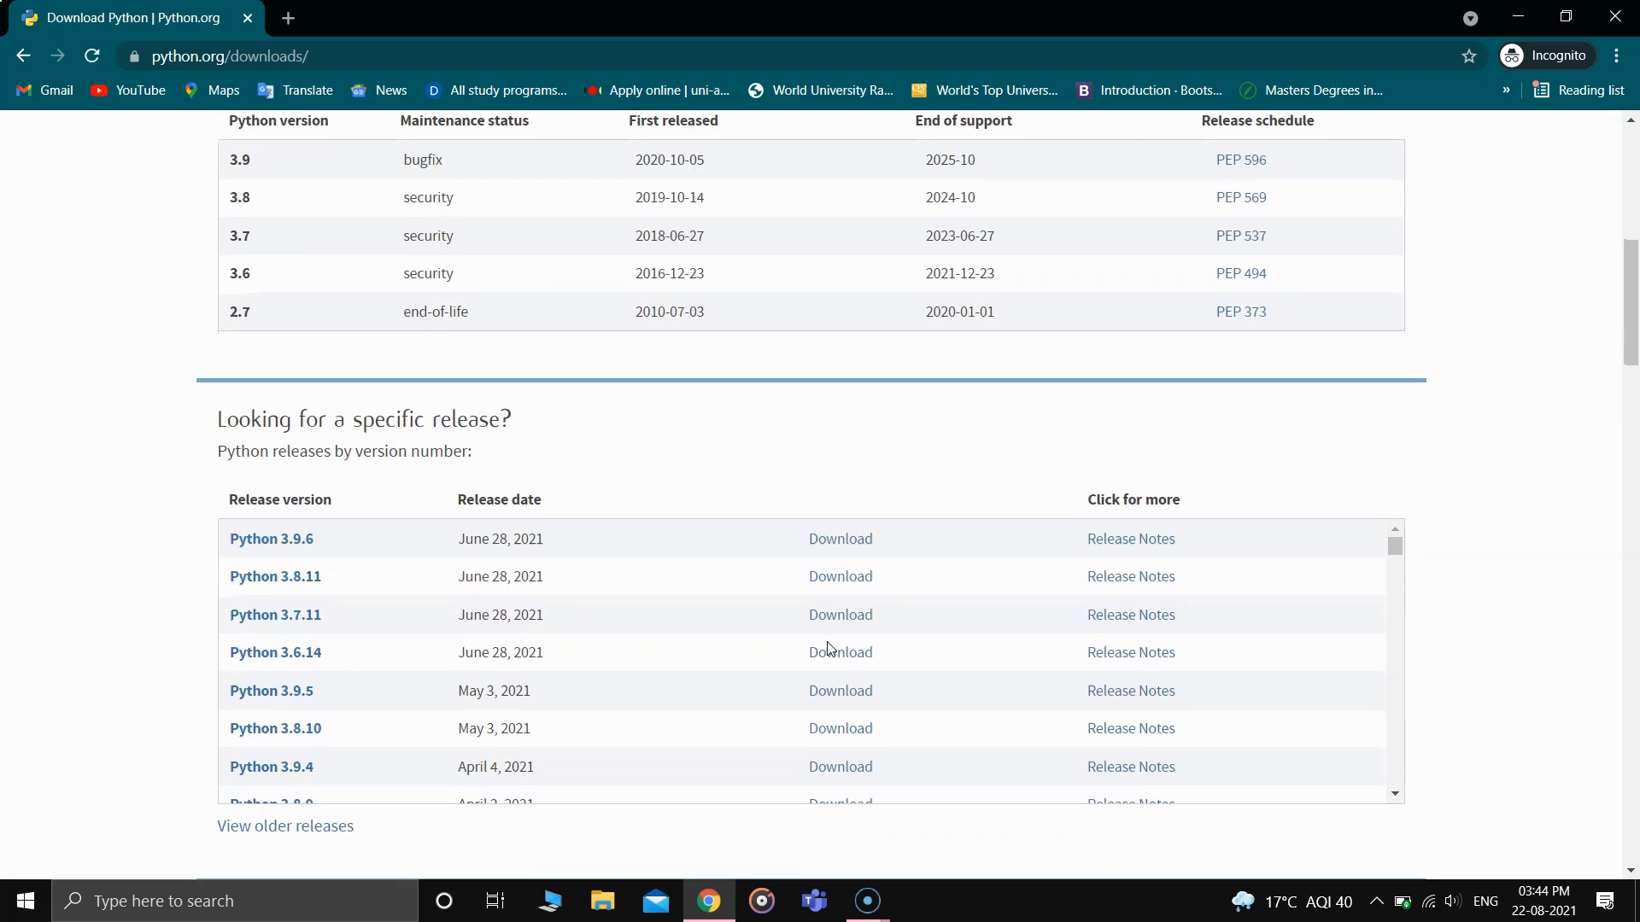
scroll(589, 556, "down", 8)
scroll(589, 560, "down", 3)
scroll(590, 560, "up", 10)
scroll(681, 468, "down", 9)
scroll(680, 468, "up", 17)
scroll(683, 465, "down", 6)
scroll(683, 468, "up", 1)
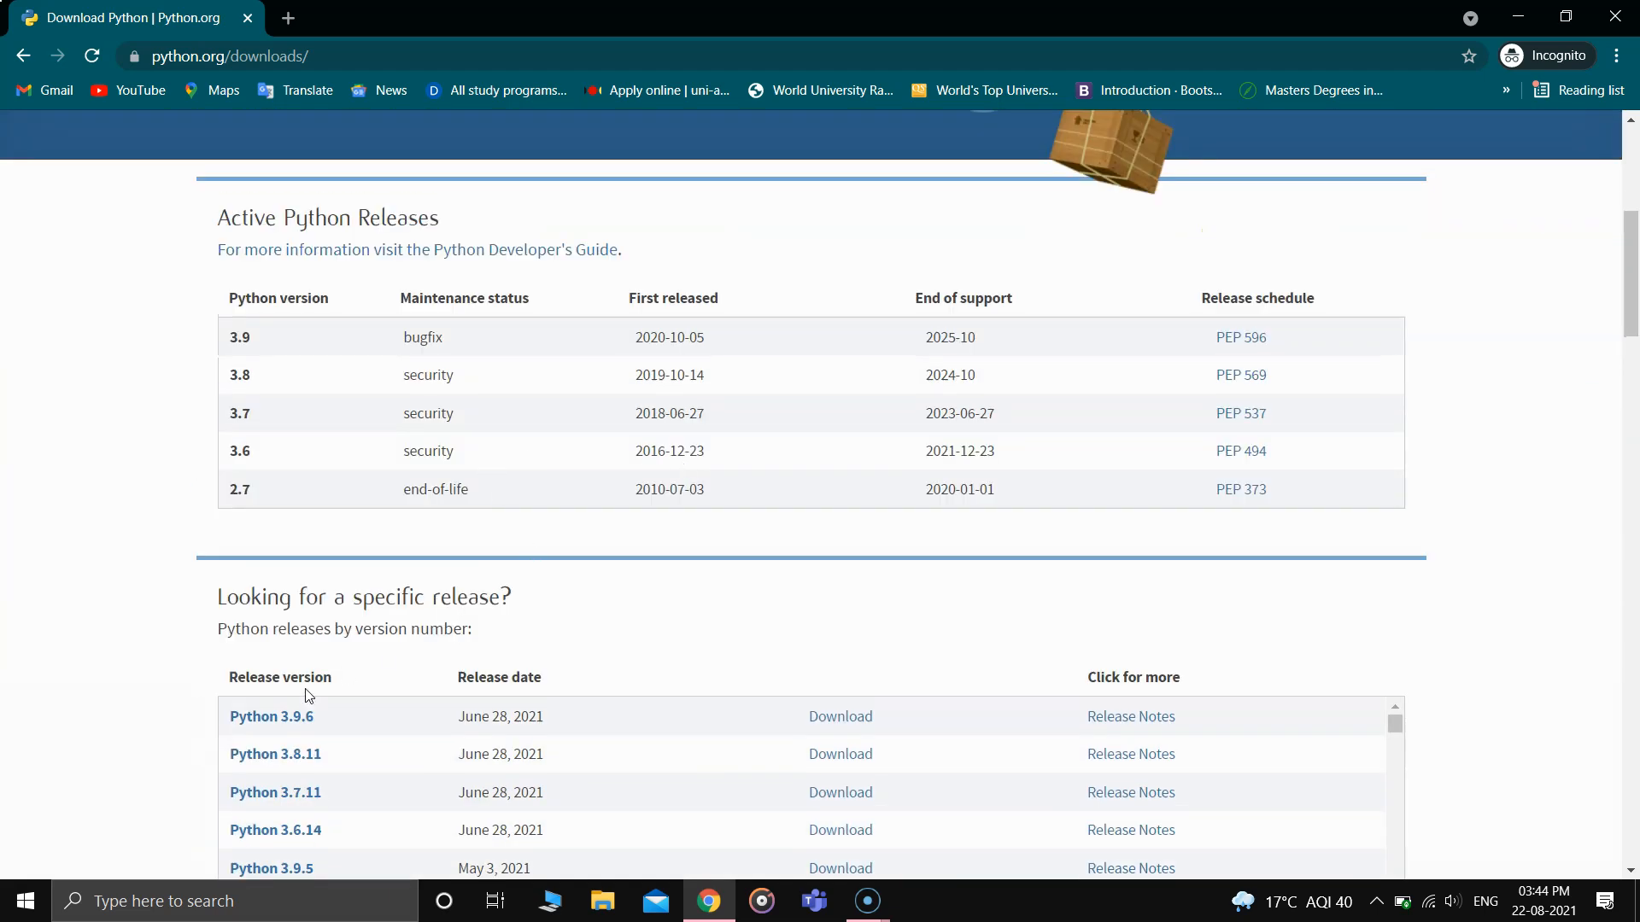
- Open the release page for Python 3.9.6 from the list of specific releases
scroll(270, 704, "down", 2)
scroll(291, 647, "down", 3)
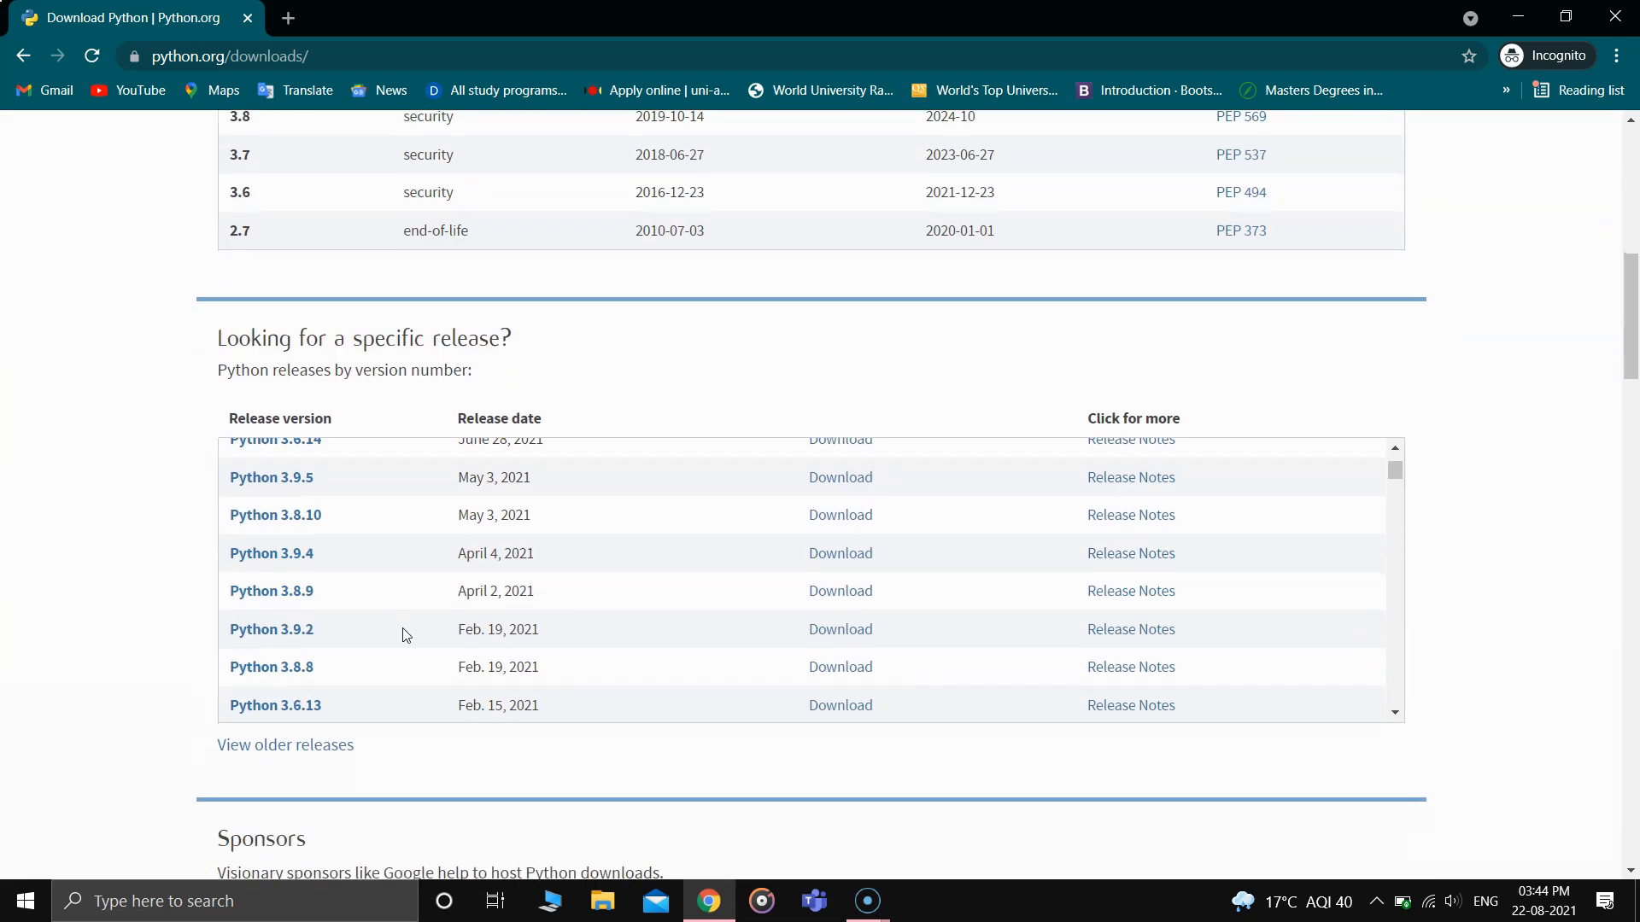
scroll(405, 636, "up", 2)
left_click(275, 462)
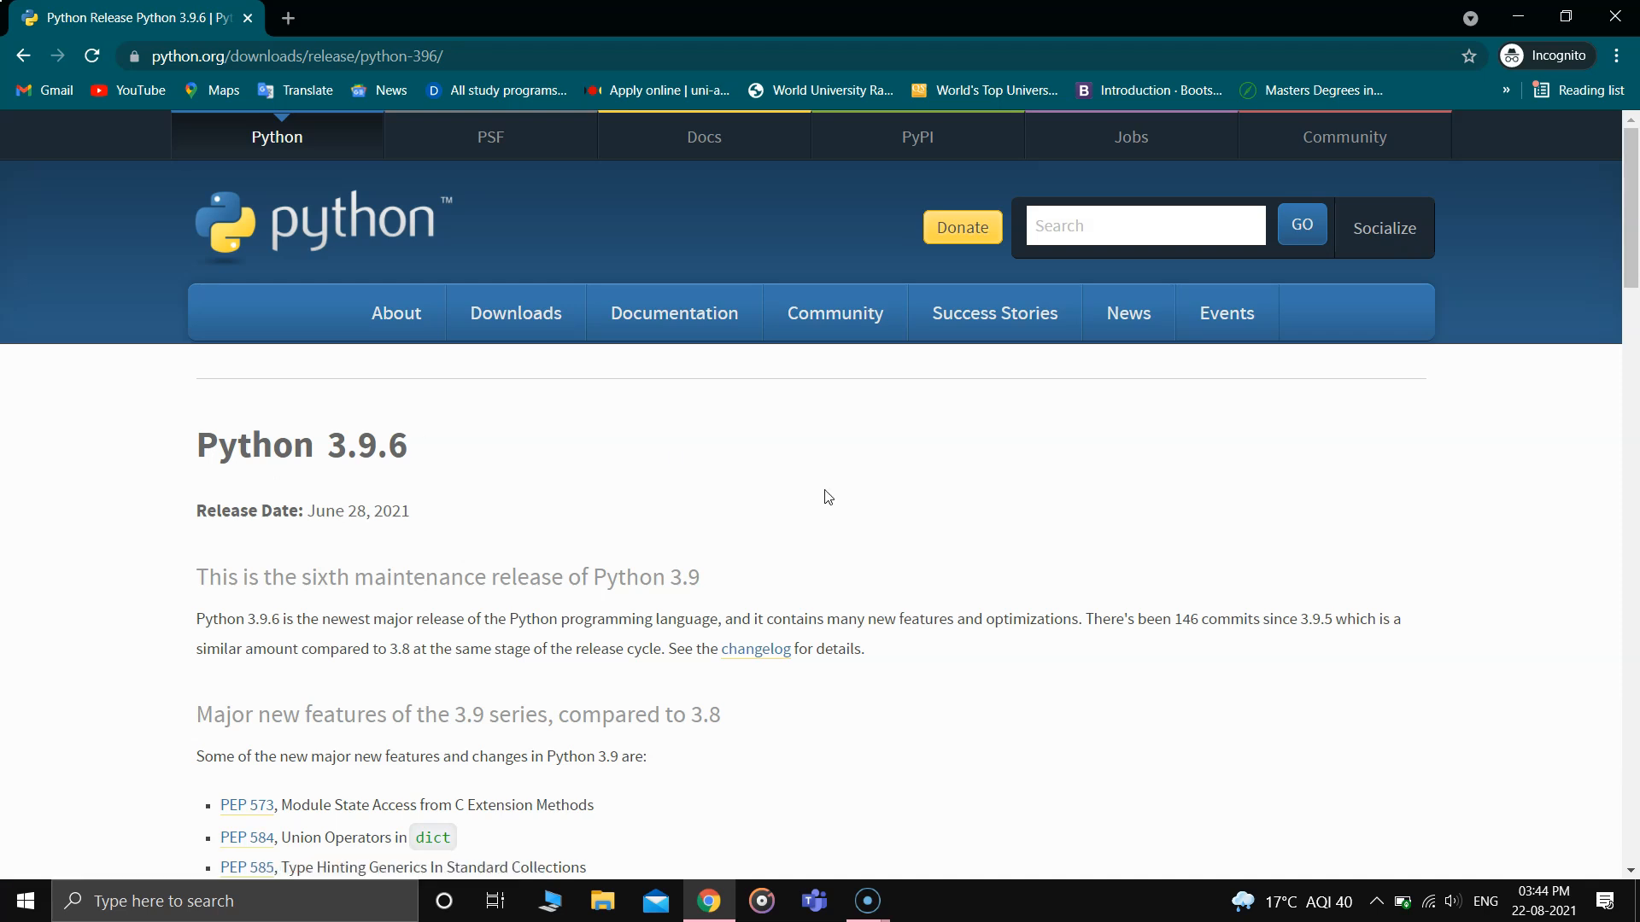
- Download the Windows installer (64-bit) from the Files list of the Python 3.9.6 release
scroll(825, 494, "down", 6)
scroll(826, 495, "down", 10)
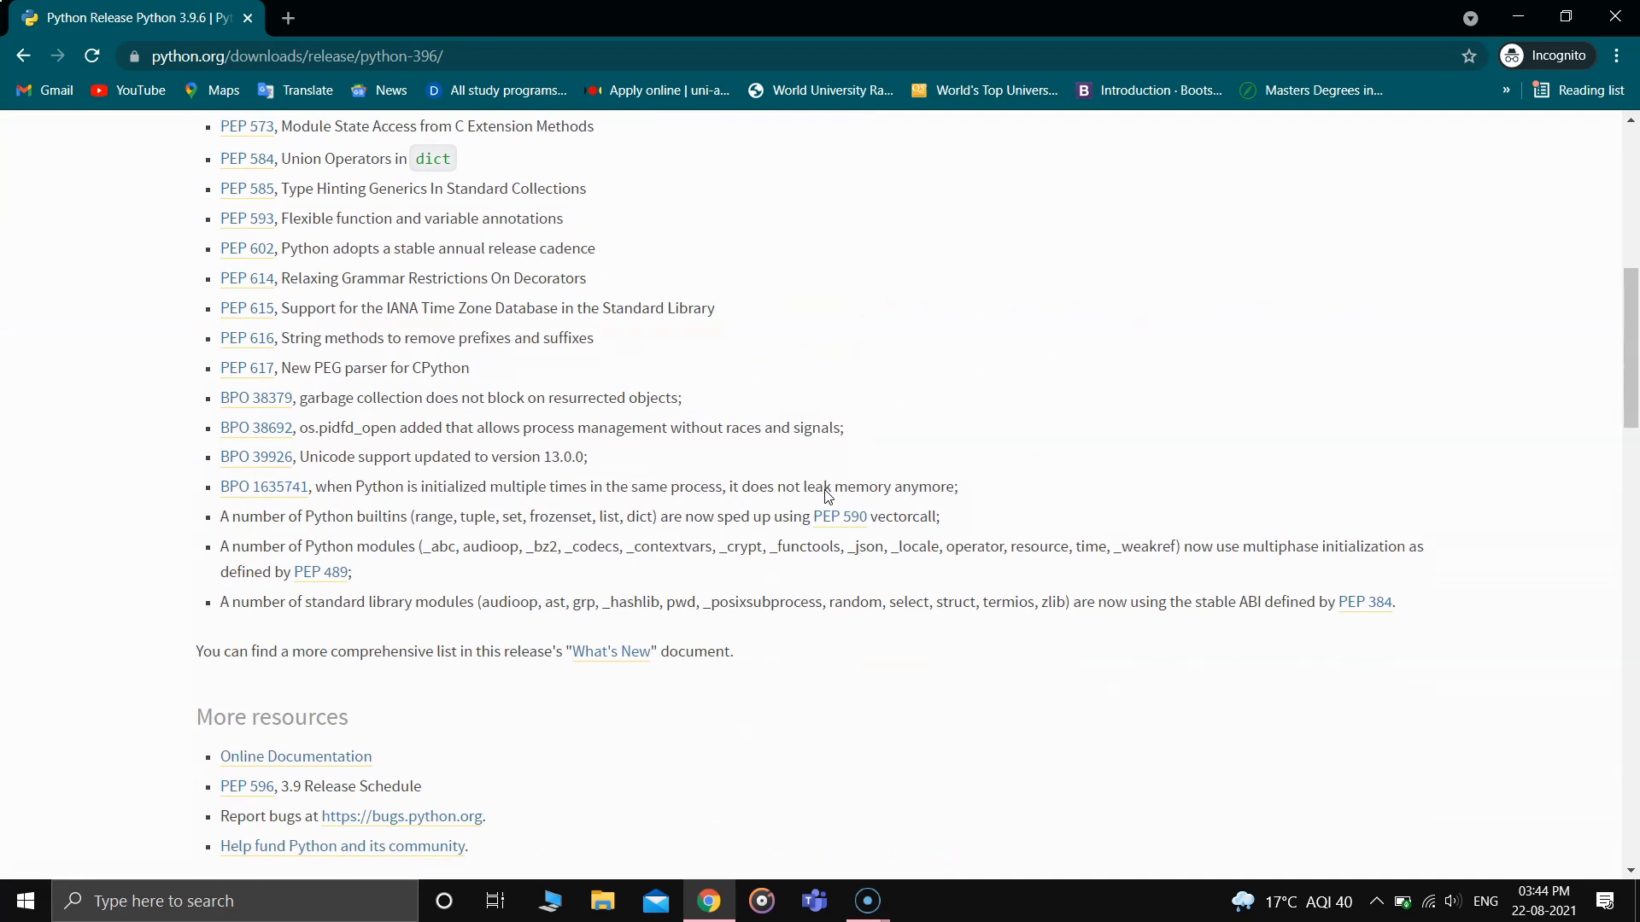
scroll(827, 496, "down", 9)
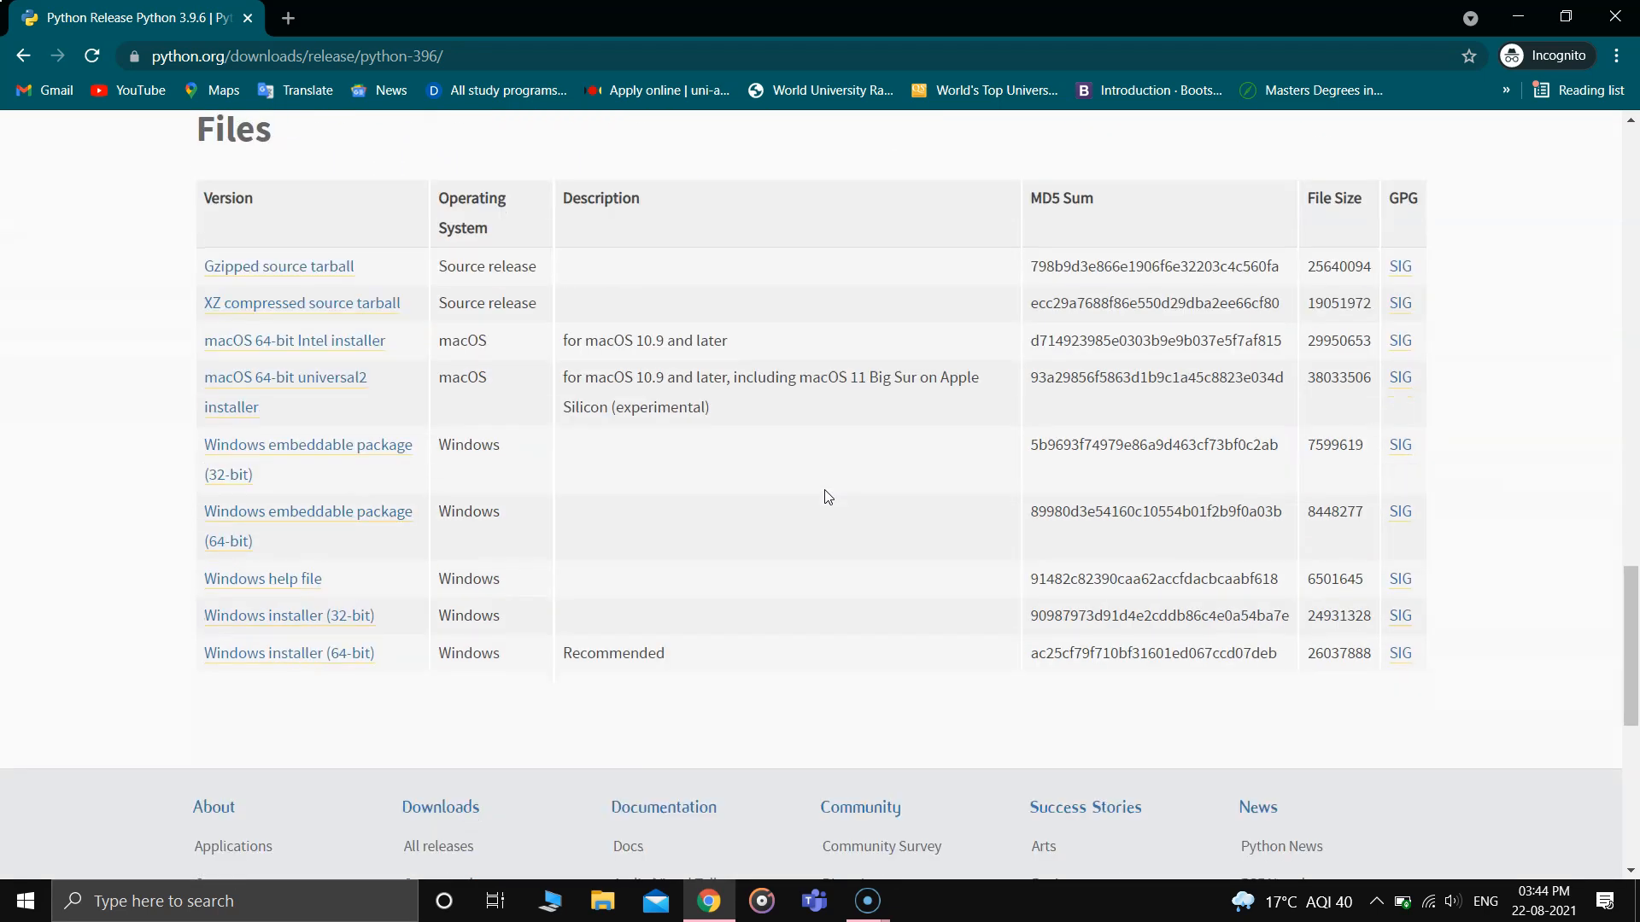
scroll(827, 495, "up", 1)
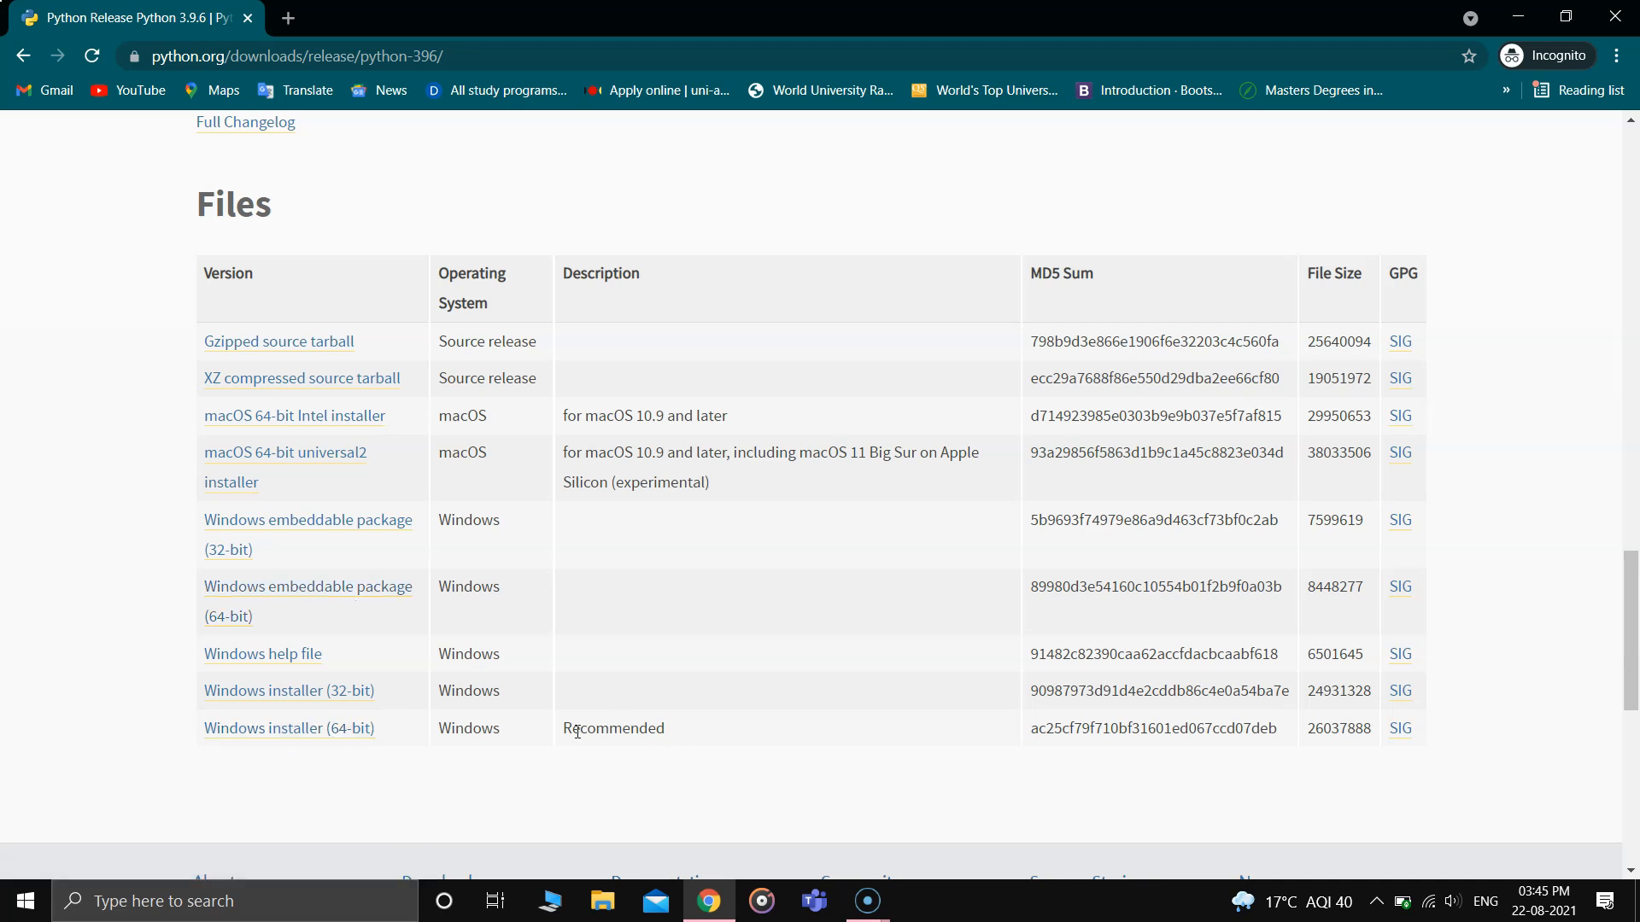
left_click(289, 739)
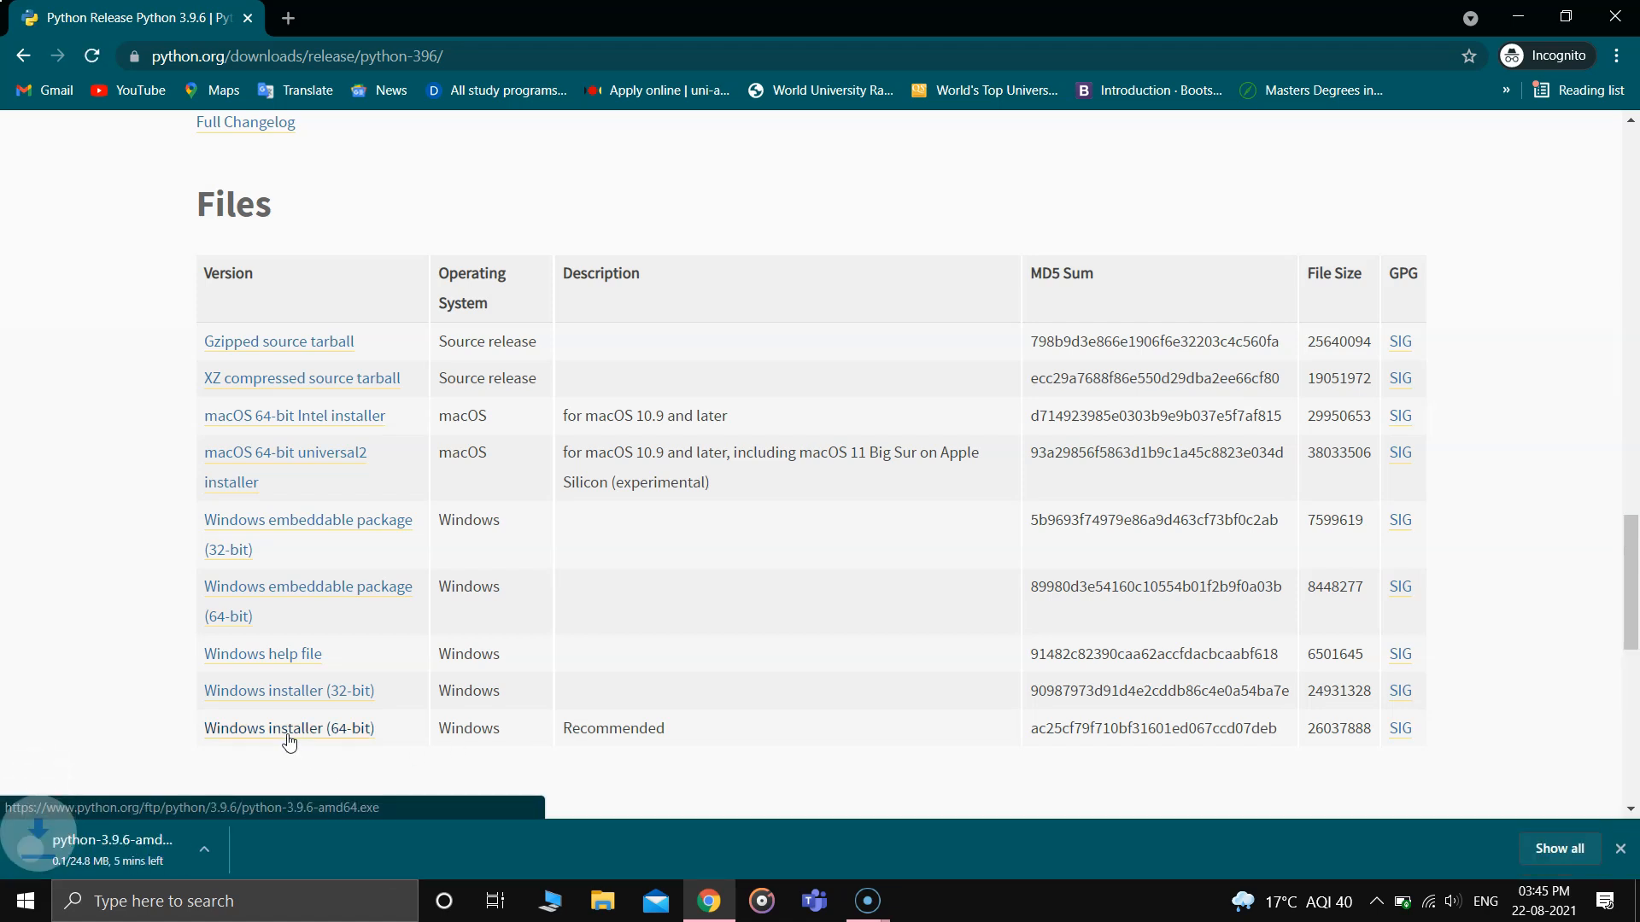
left_click(227, 849)
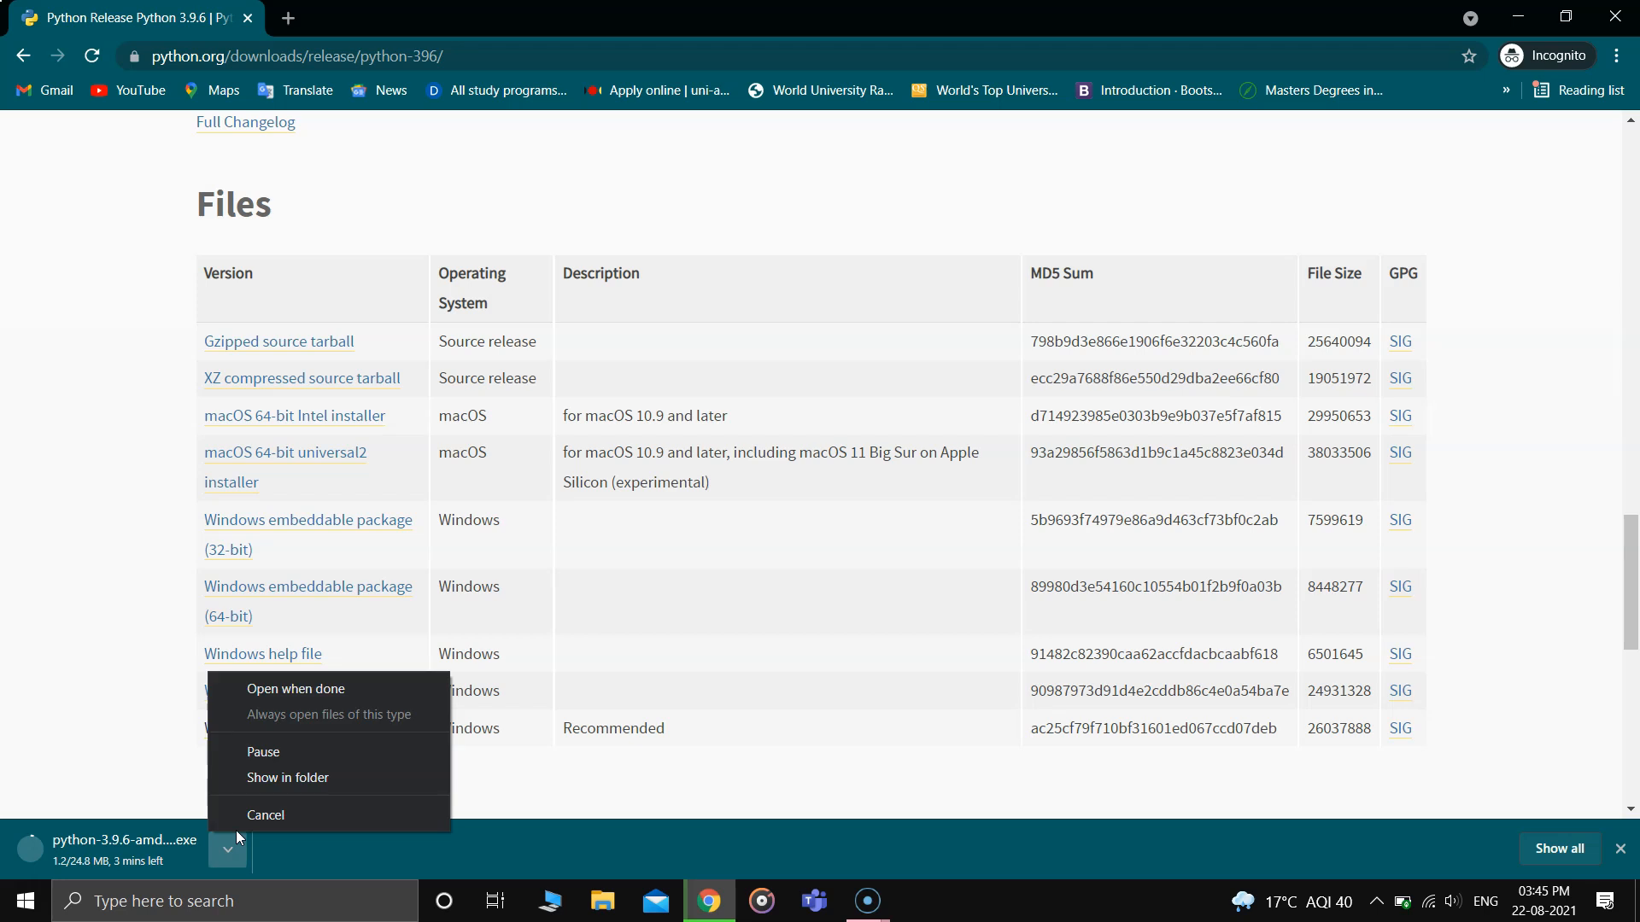
left_click(241, 818)
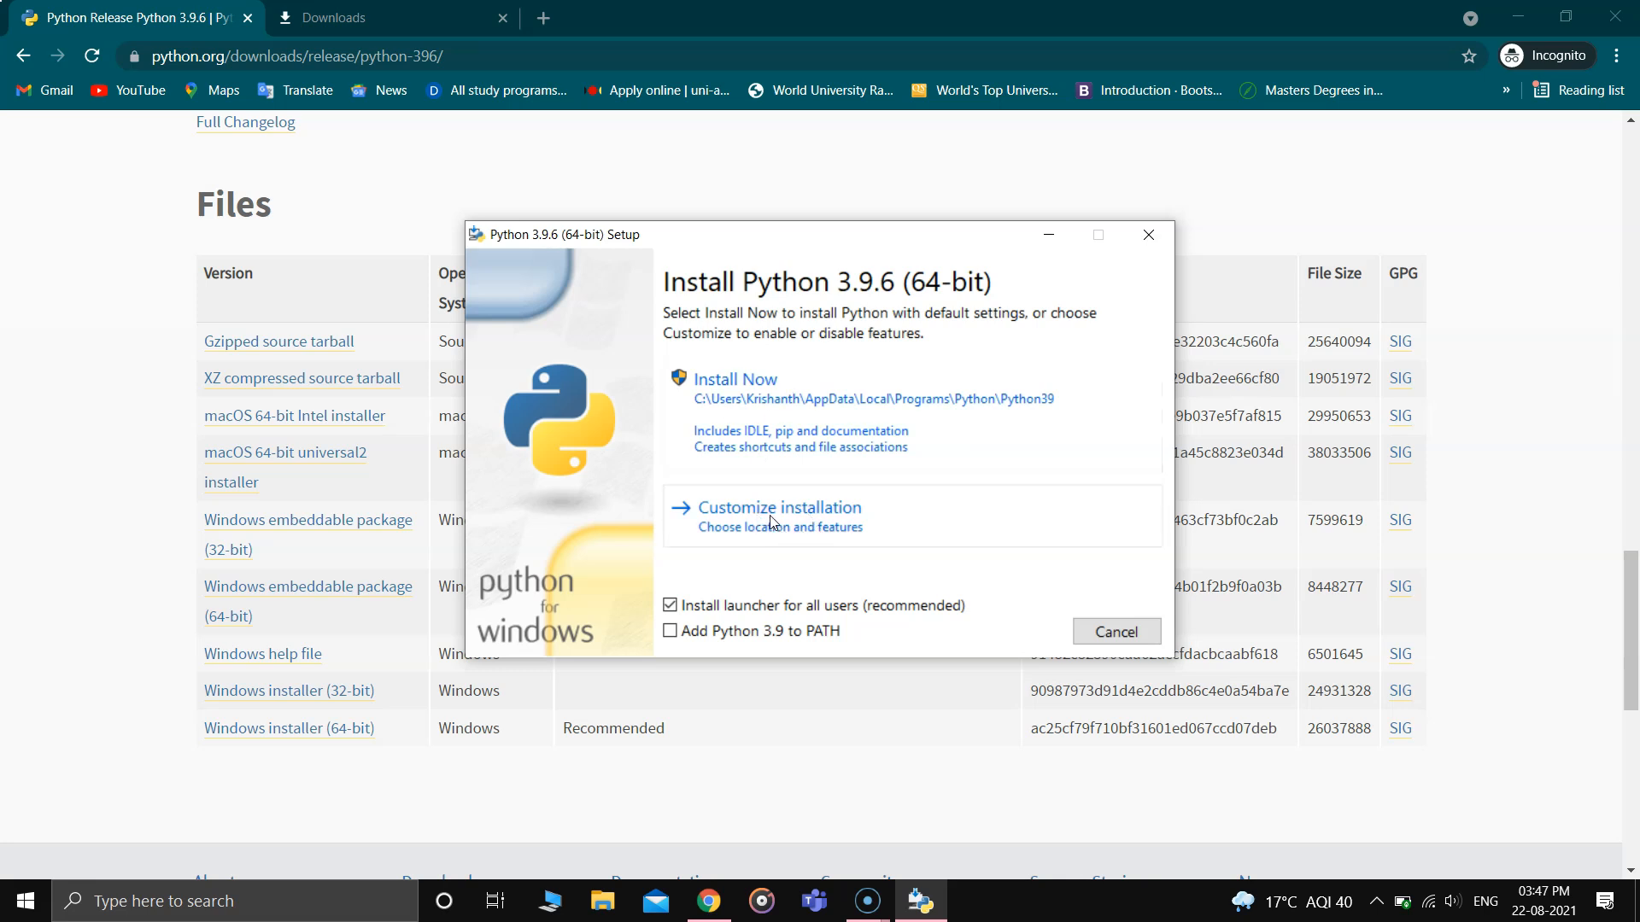
- Enable adding Python 3.9 to PATH in the setup, and review the custom installation's optional features and advanced options without installing
left_click(670, 632)
left_click(820, 517)
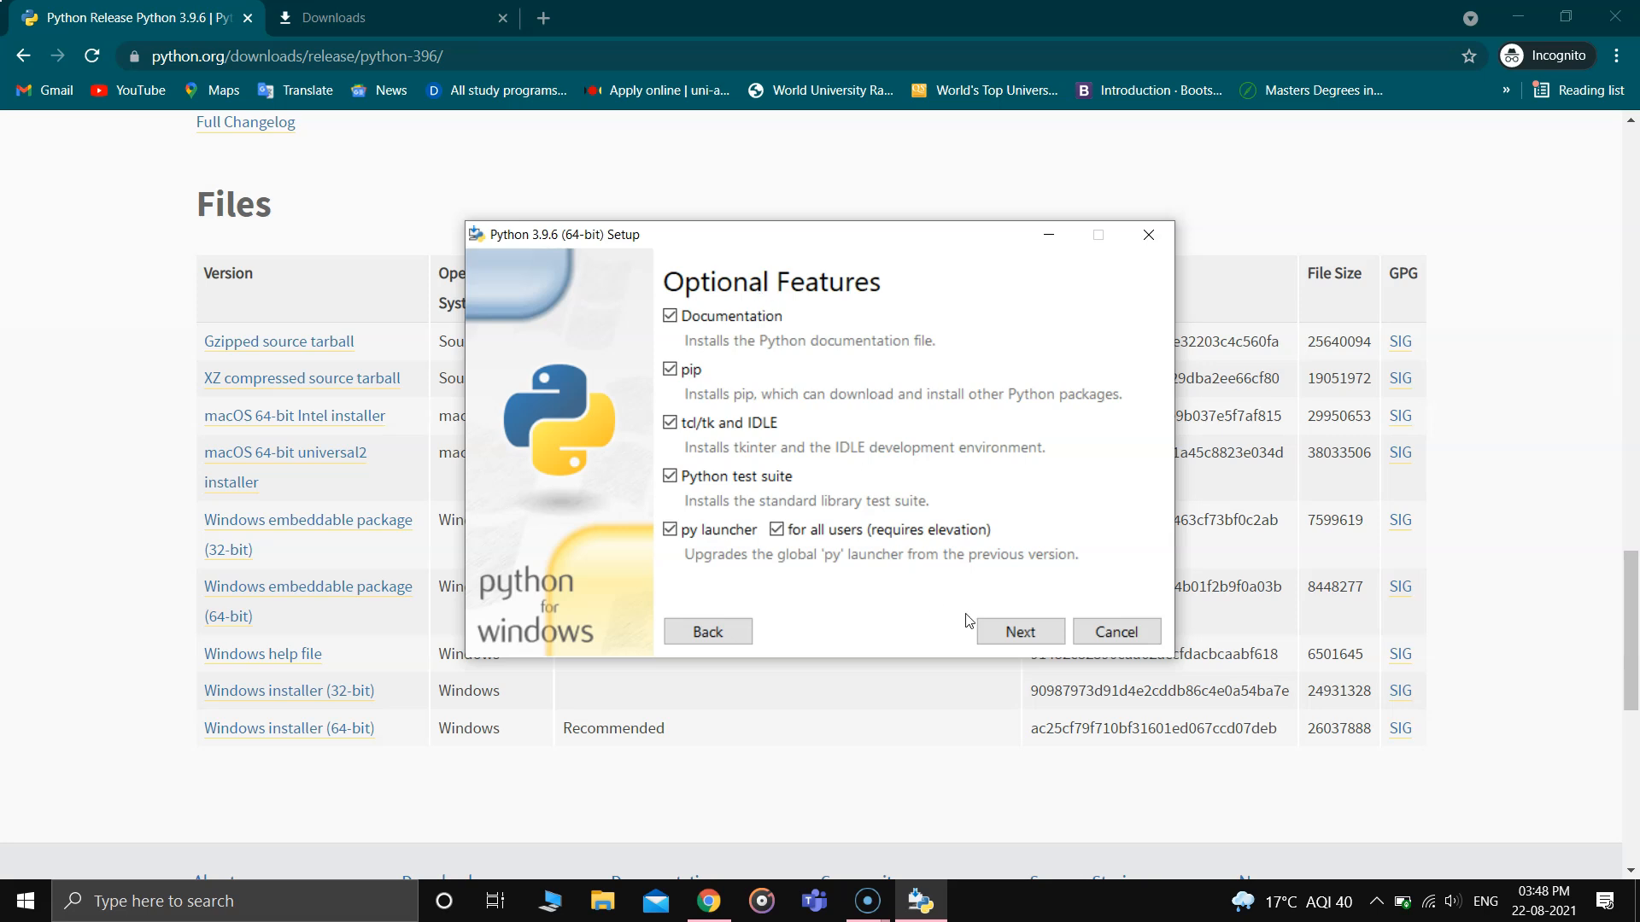
left_click(1010, 637)
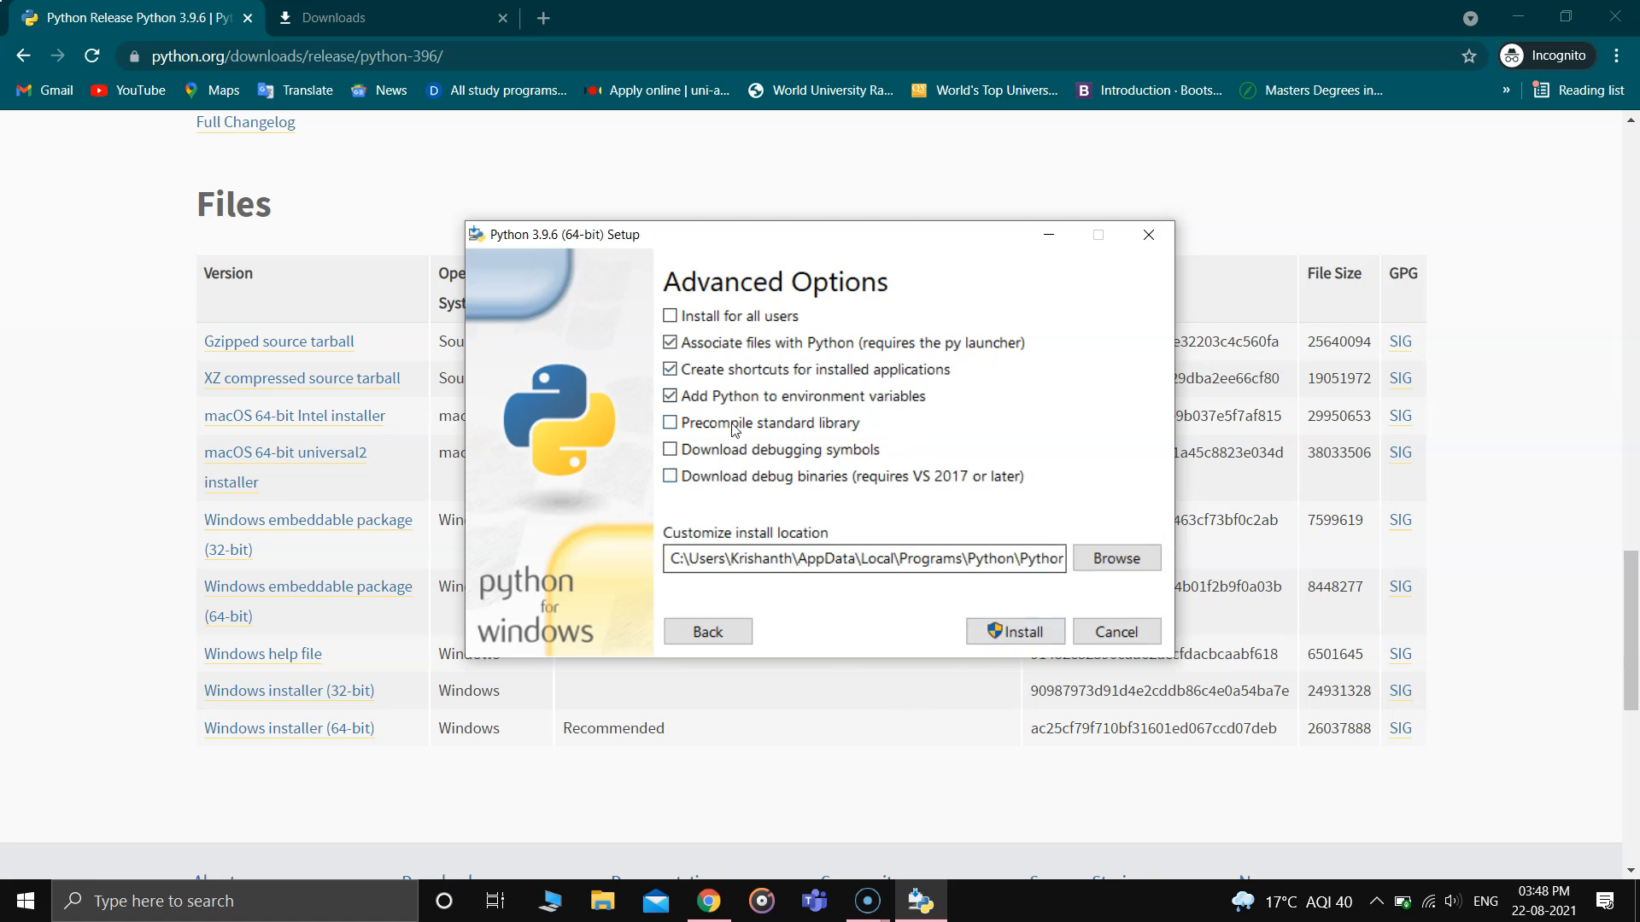
left_click(723, 638)
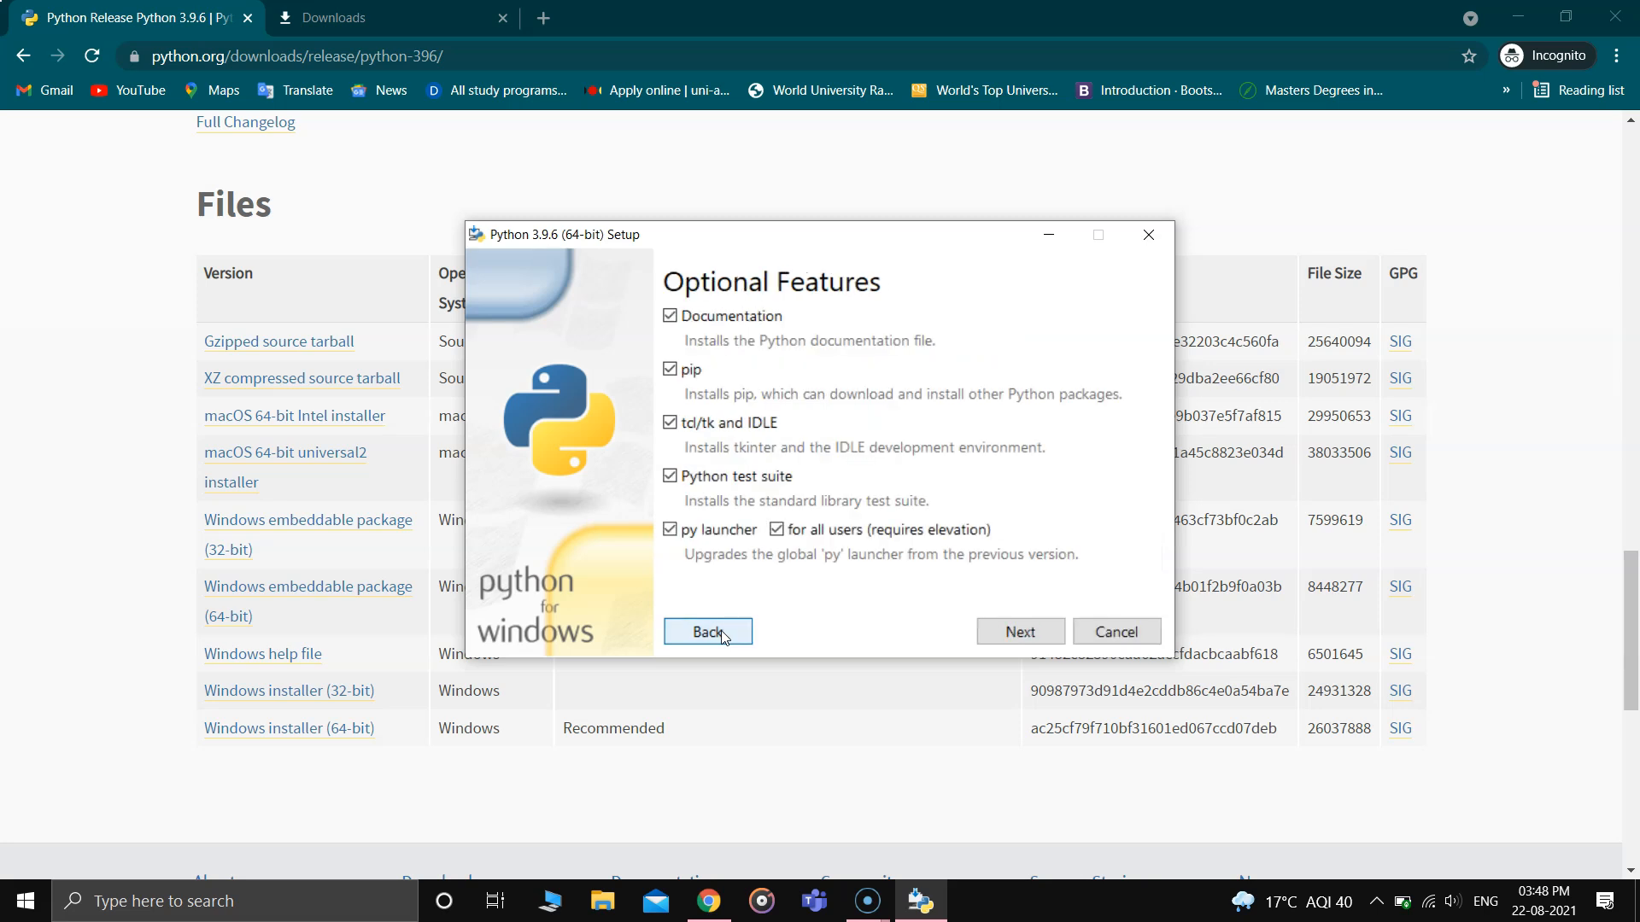
left_click(722, 634)
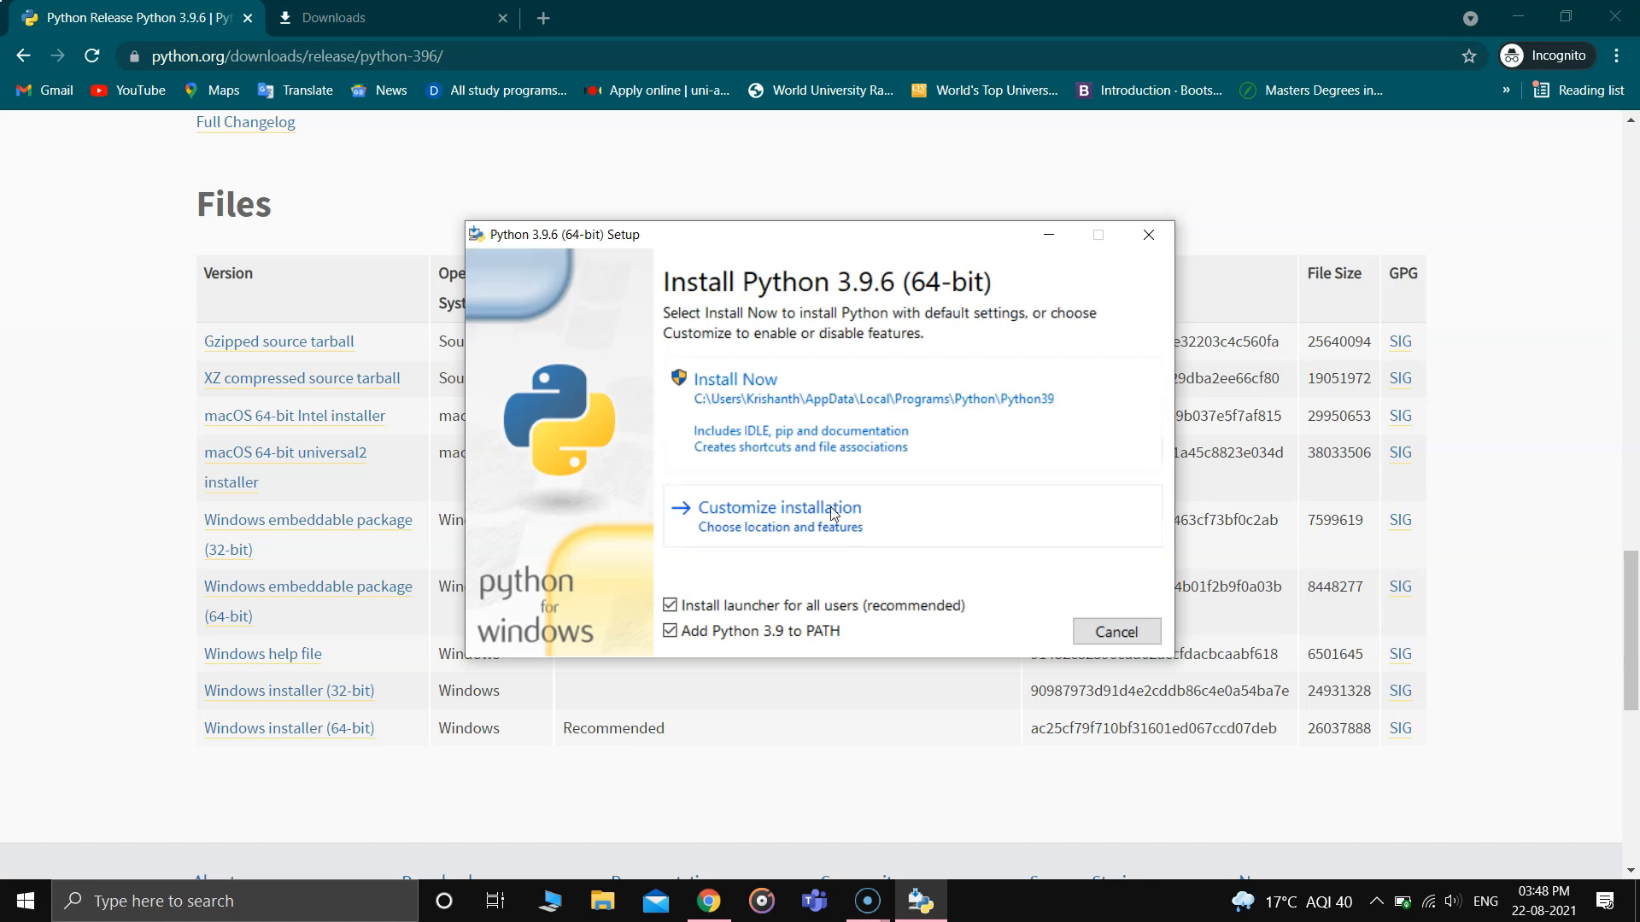
- Install Python 3.9.6 (64-bit) with the default settings and close the finished setup
left_click(805, 414)
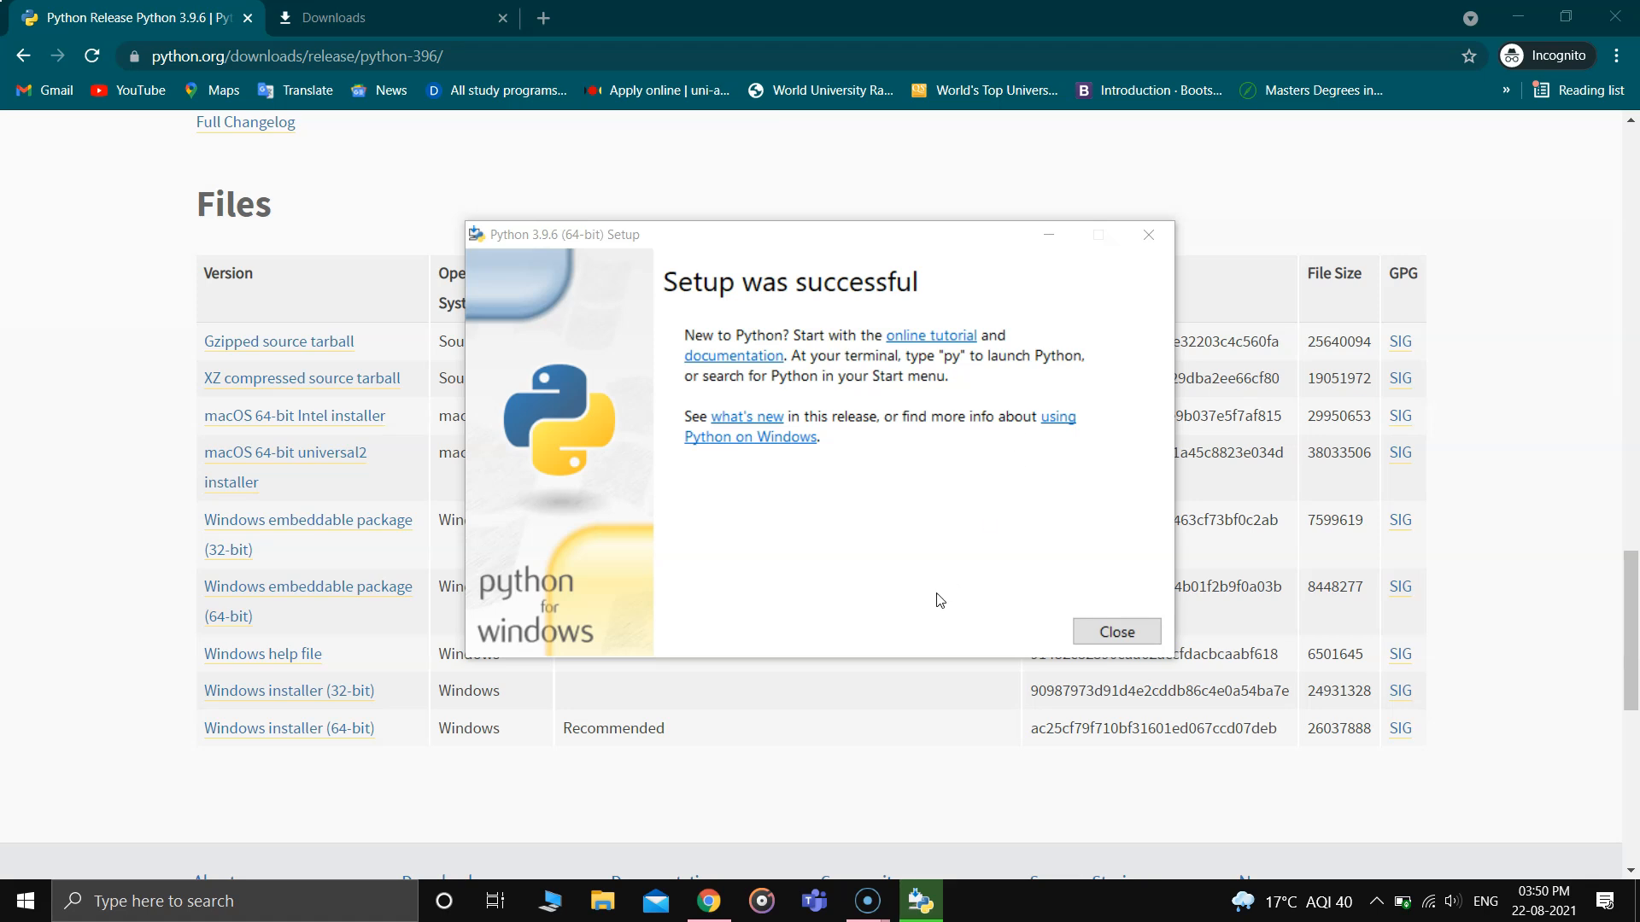
left_click(1136, 638)
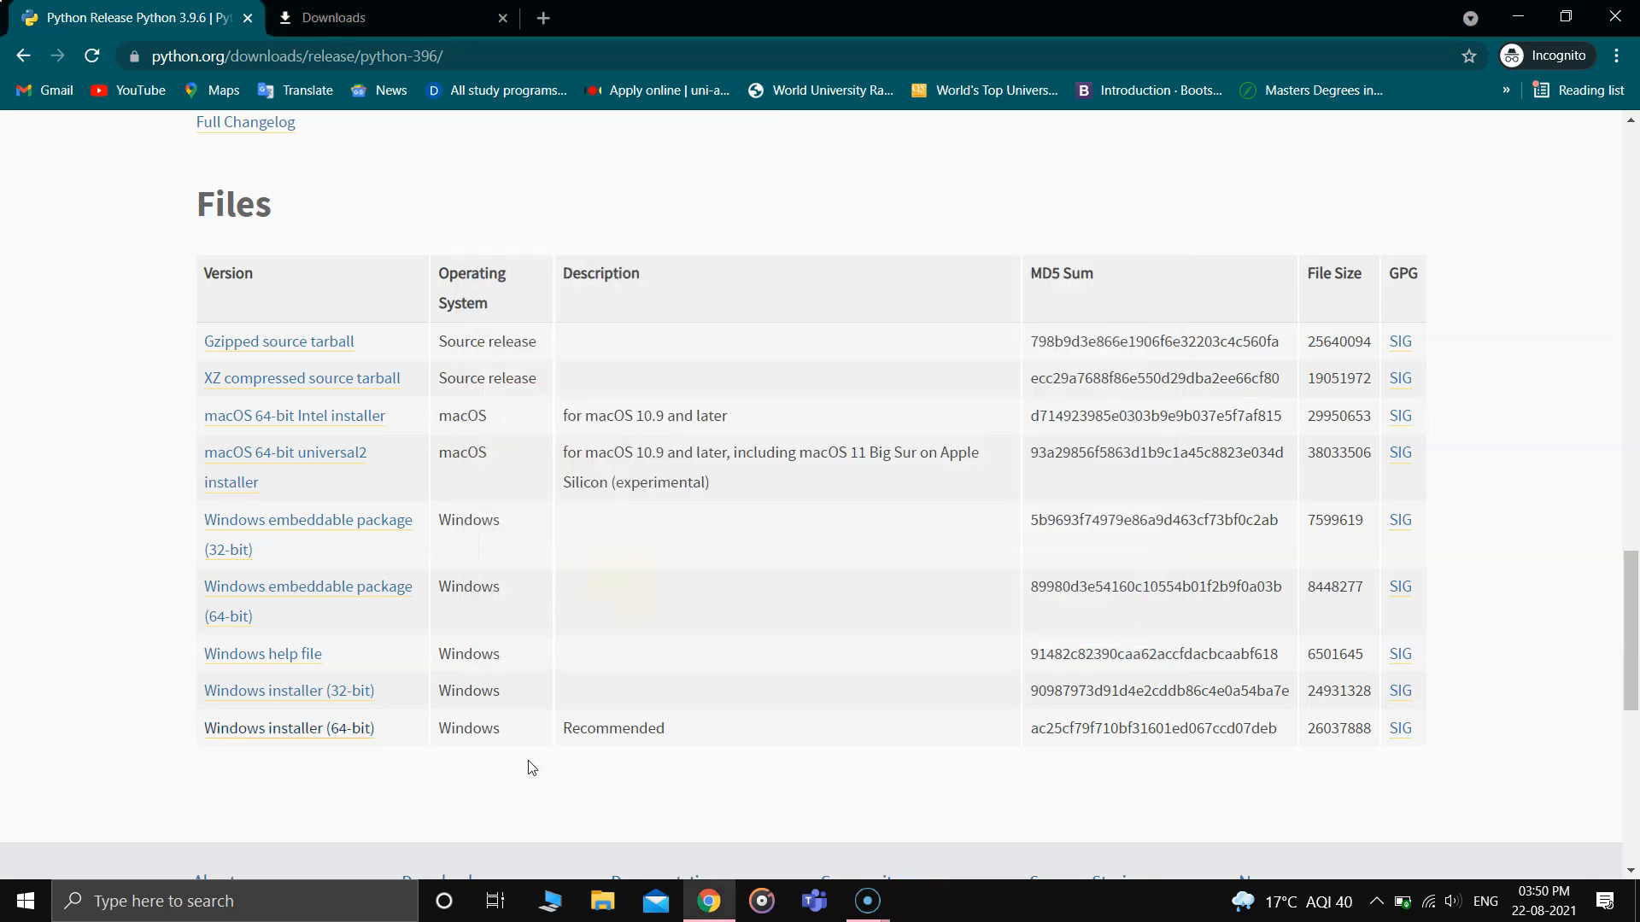
- Switch to a new Command Prompt window and start the Python interpreter with the command python
left_click(227, 903)
type("cmd")
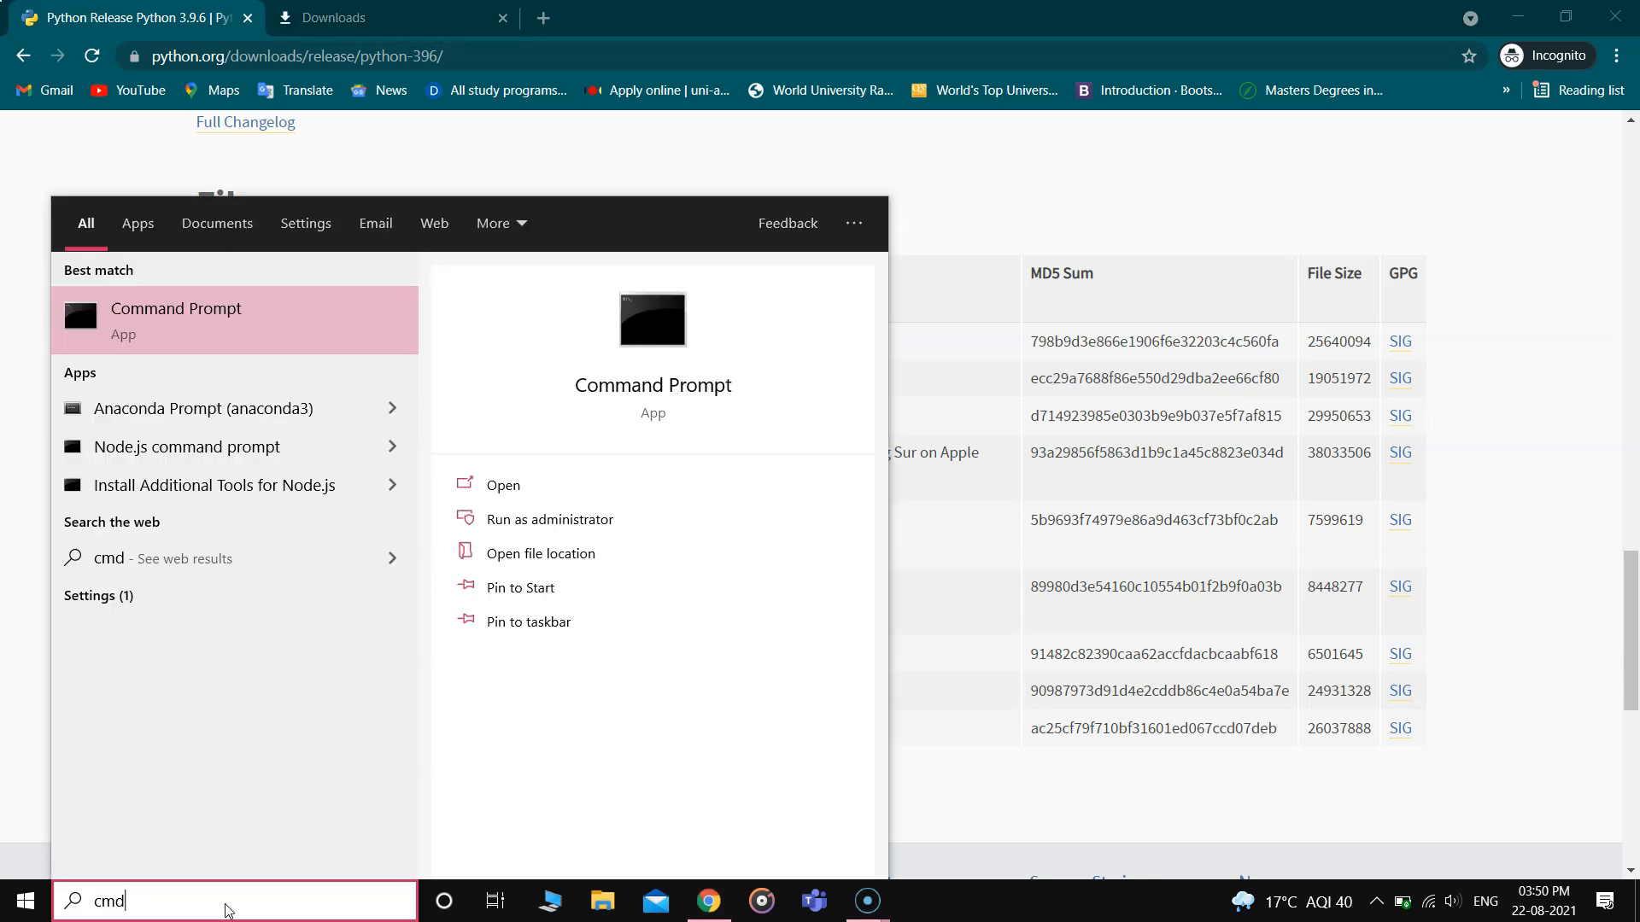
key("Return")
left_click_drag(646, 94, 888, 142)
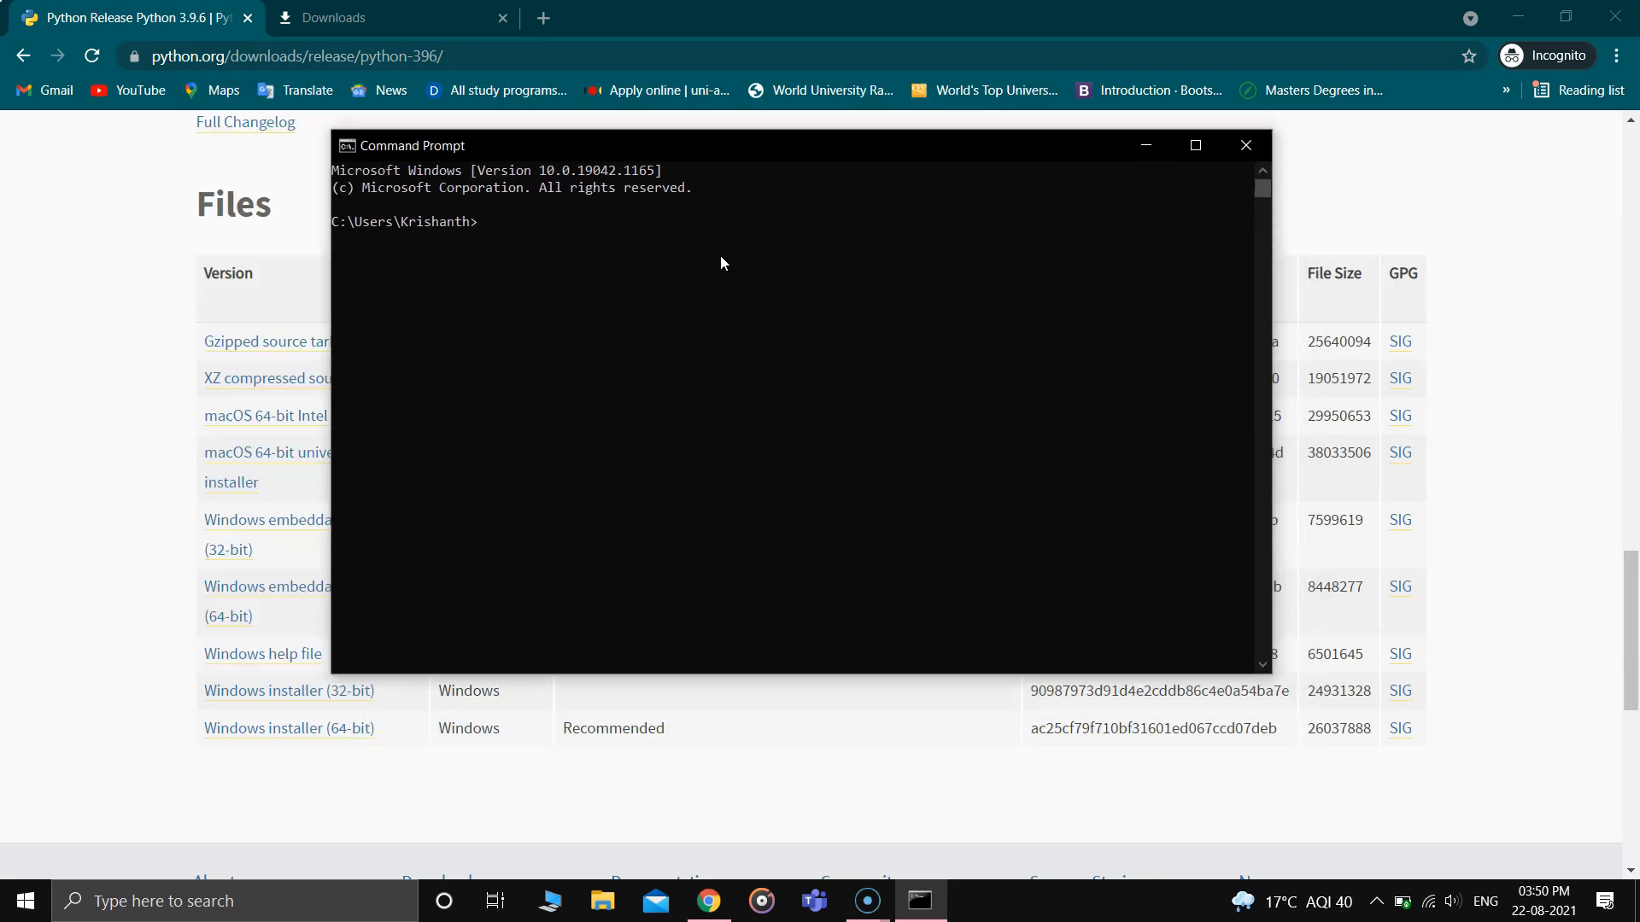
type("python")
key("Return")
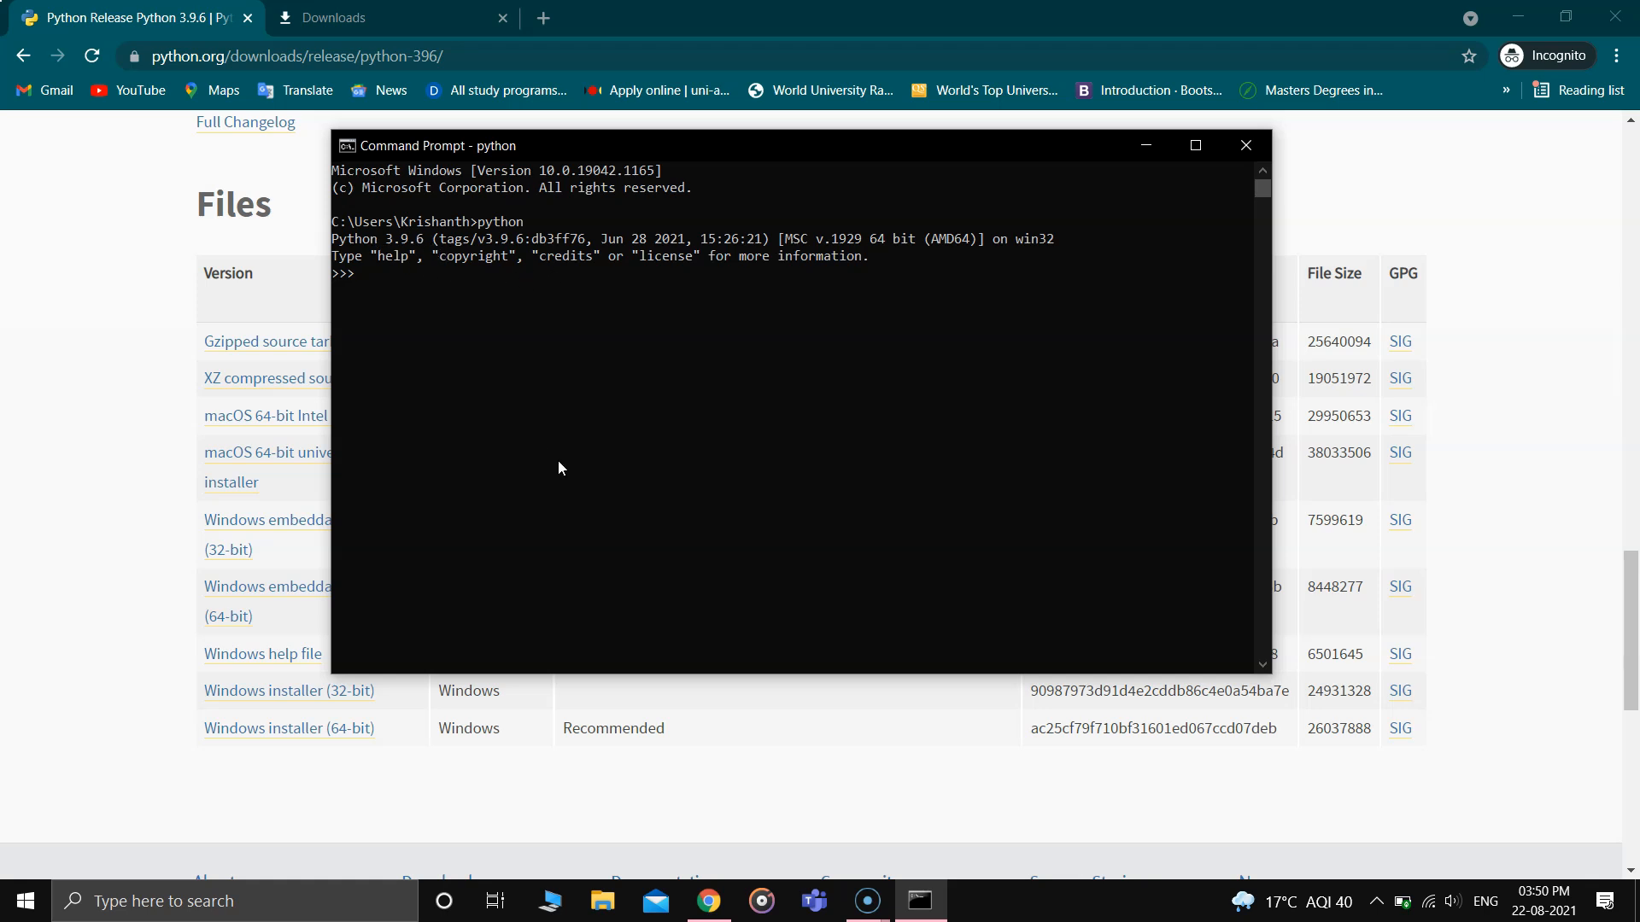
- Run print("Hello world") in the Command Prompt's Python session and close the window
type("print(\"Hello world\")")
key("Return")
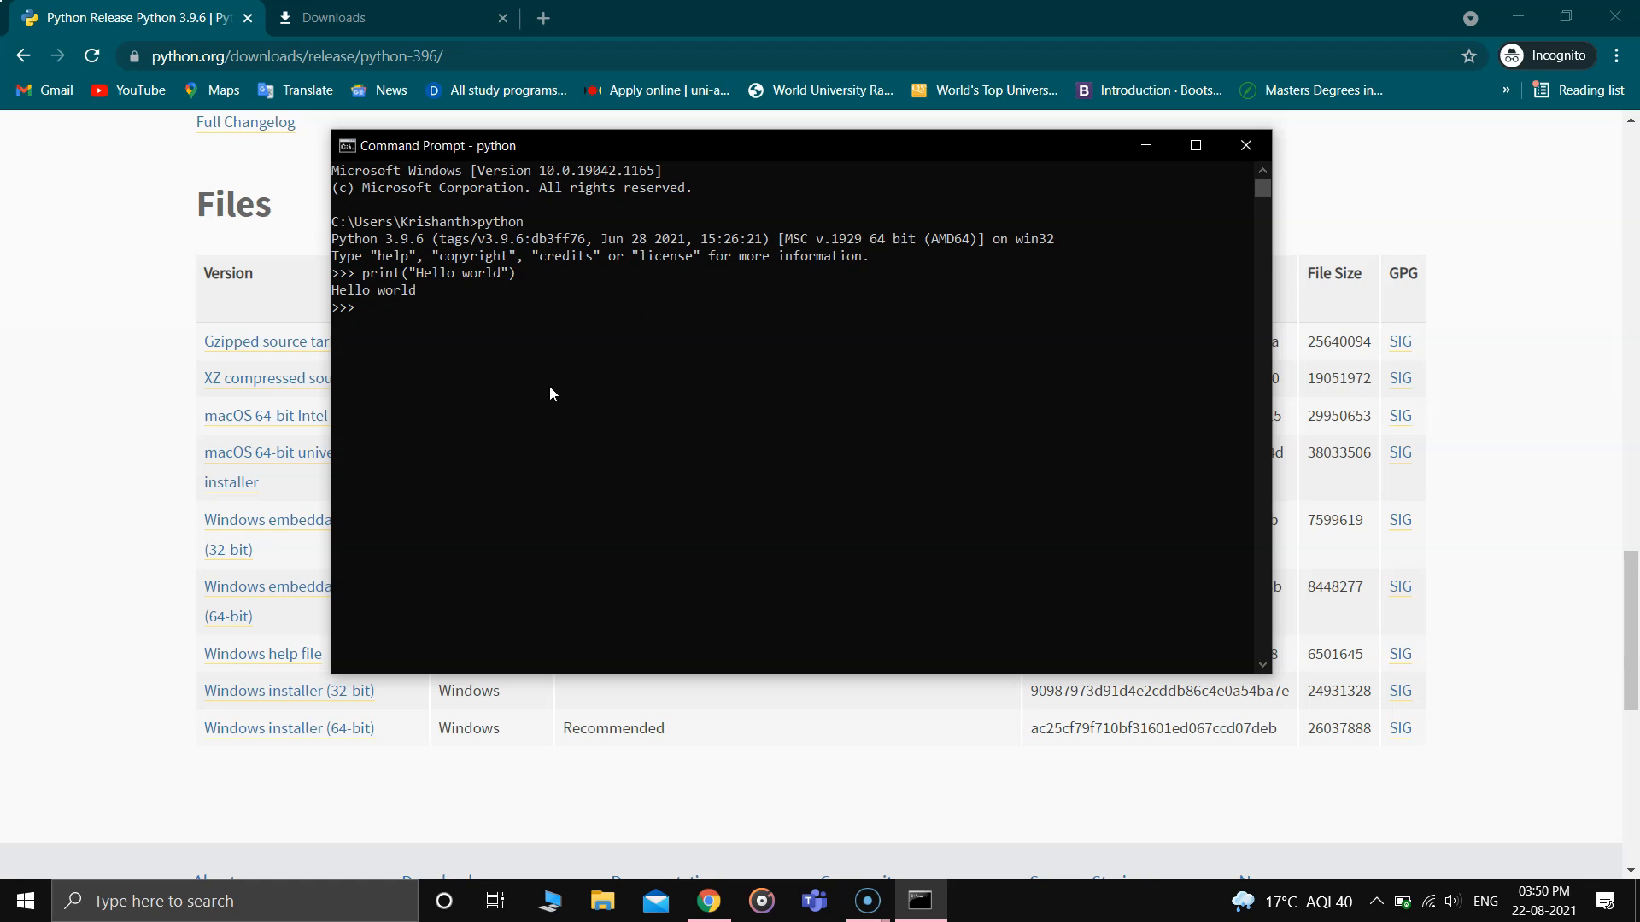
left_click(1247, 142)
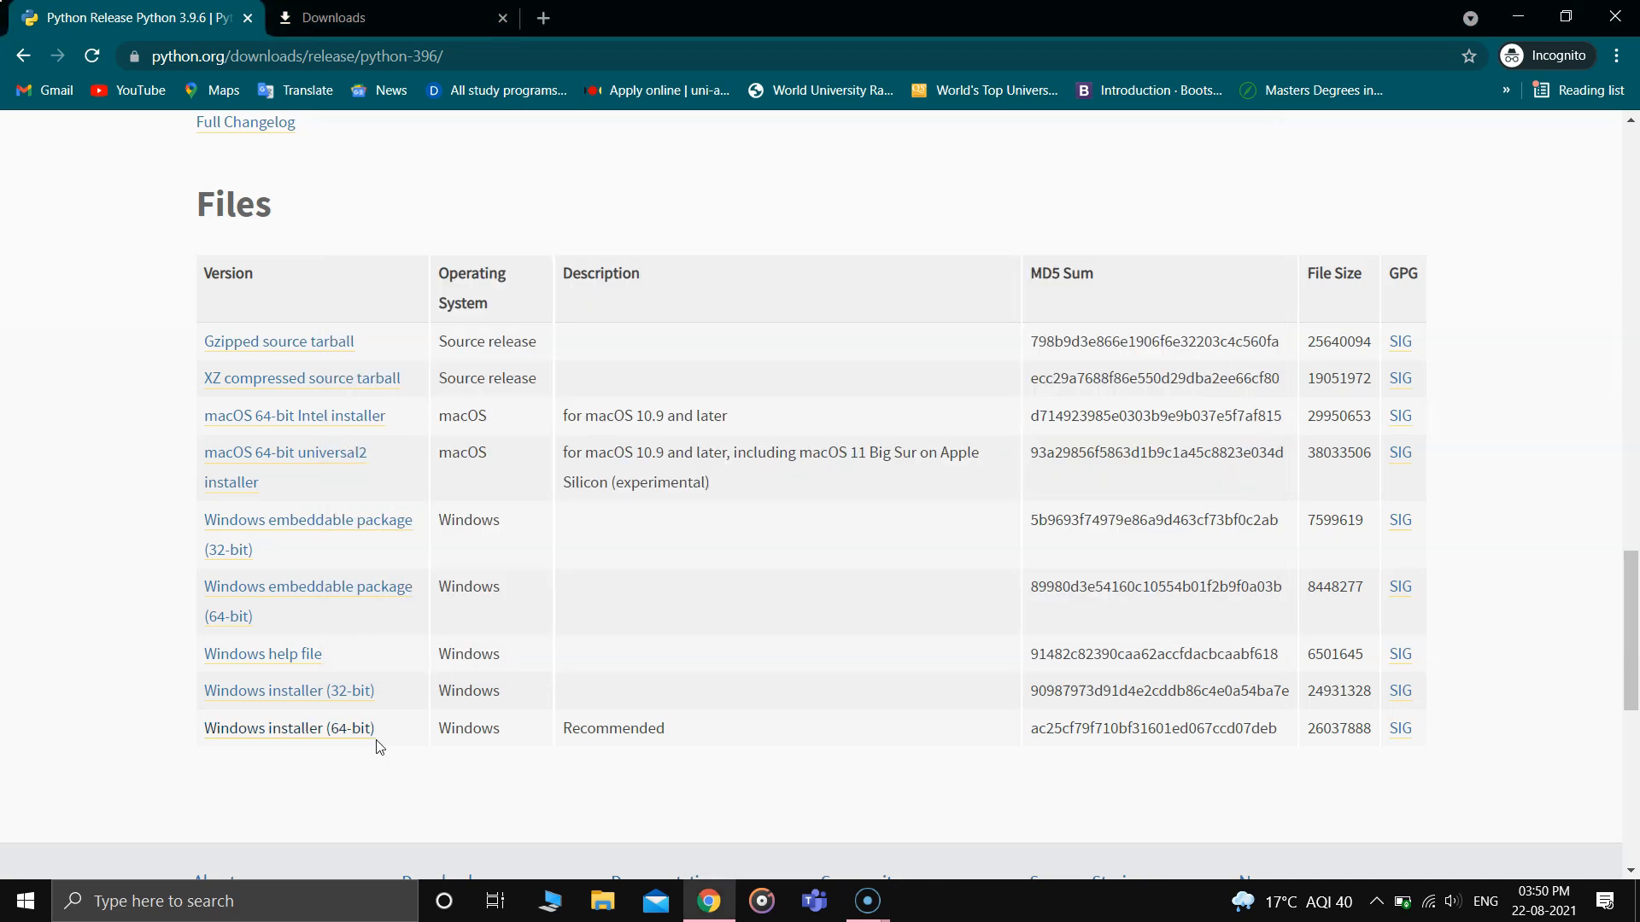
- Find and launch the Python 3.9 (64-bit) app, and move its window towards the middle of the desktop
left_click(225, 903)
type("python")
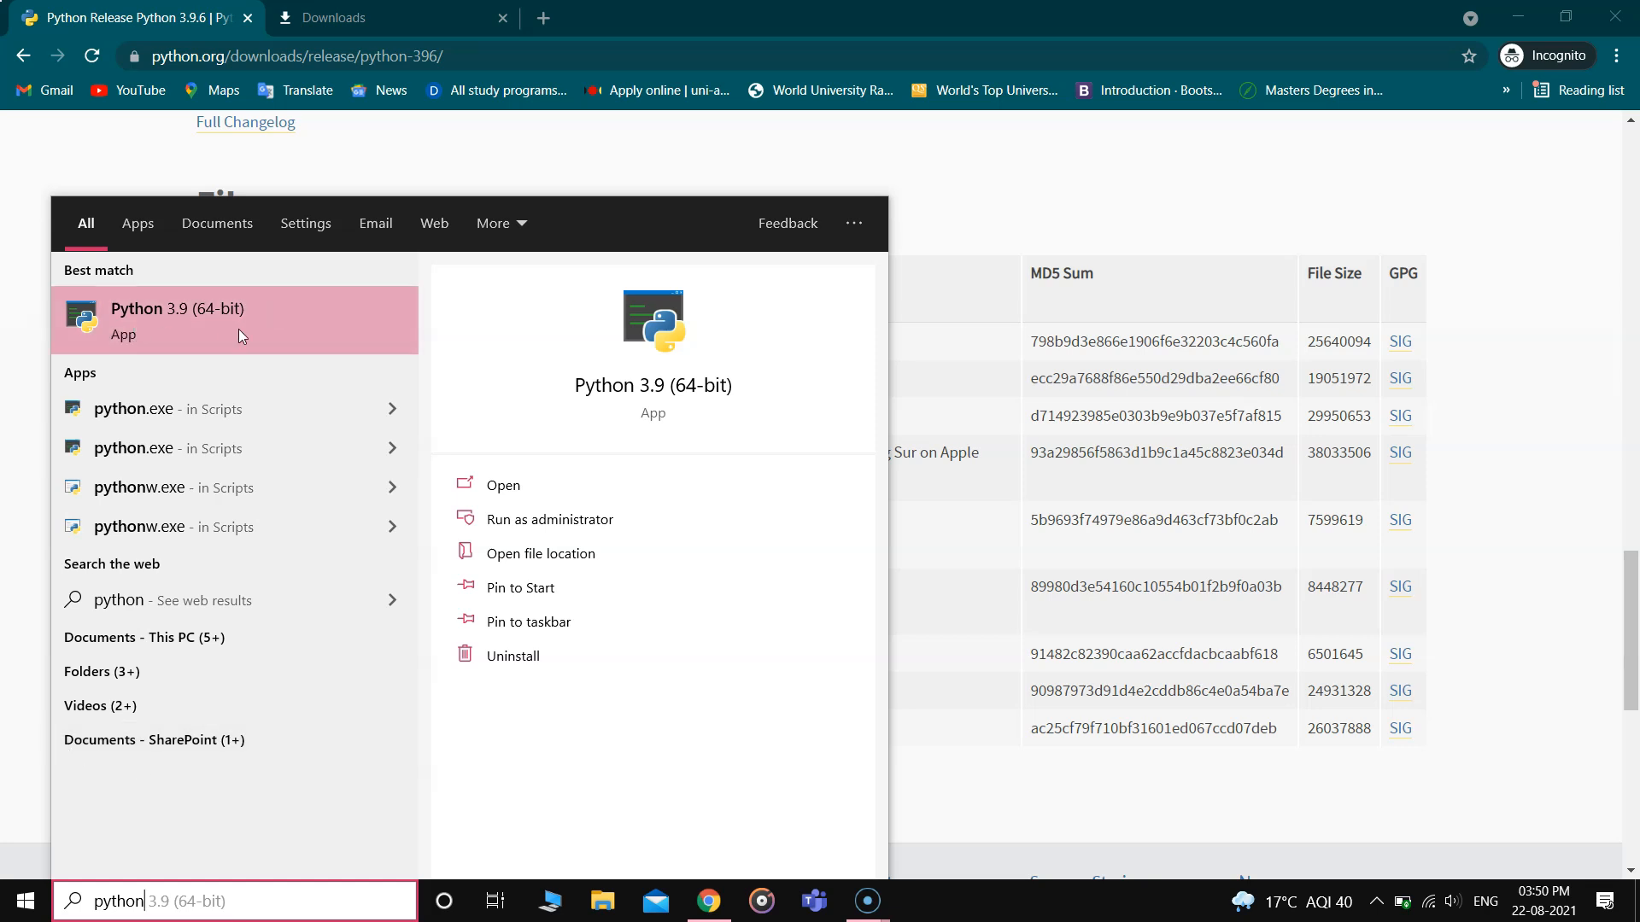
left_click(189, 334)
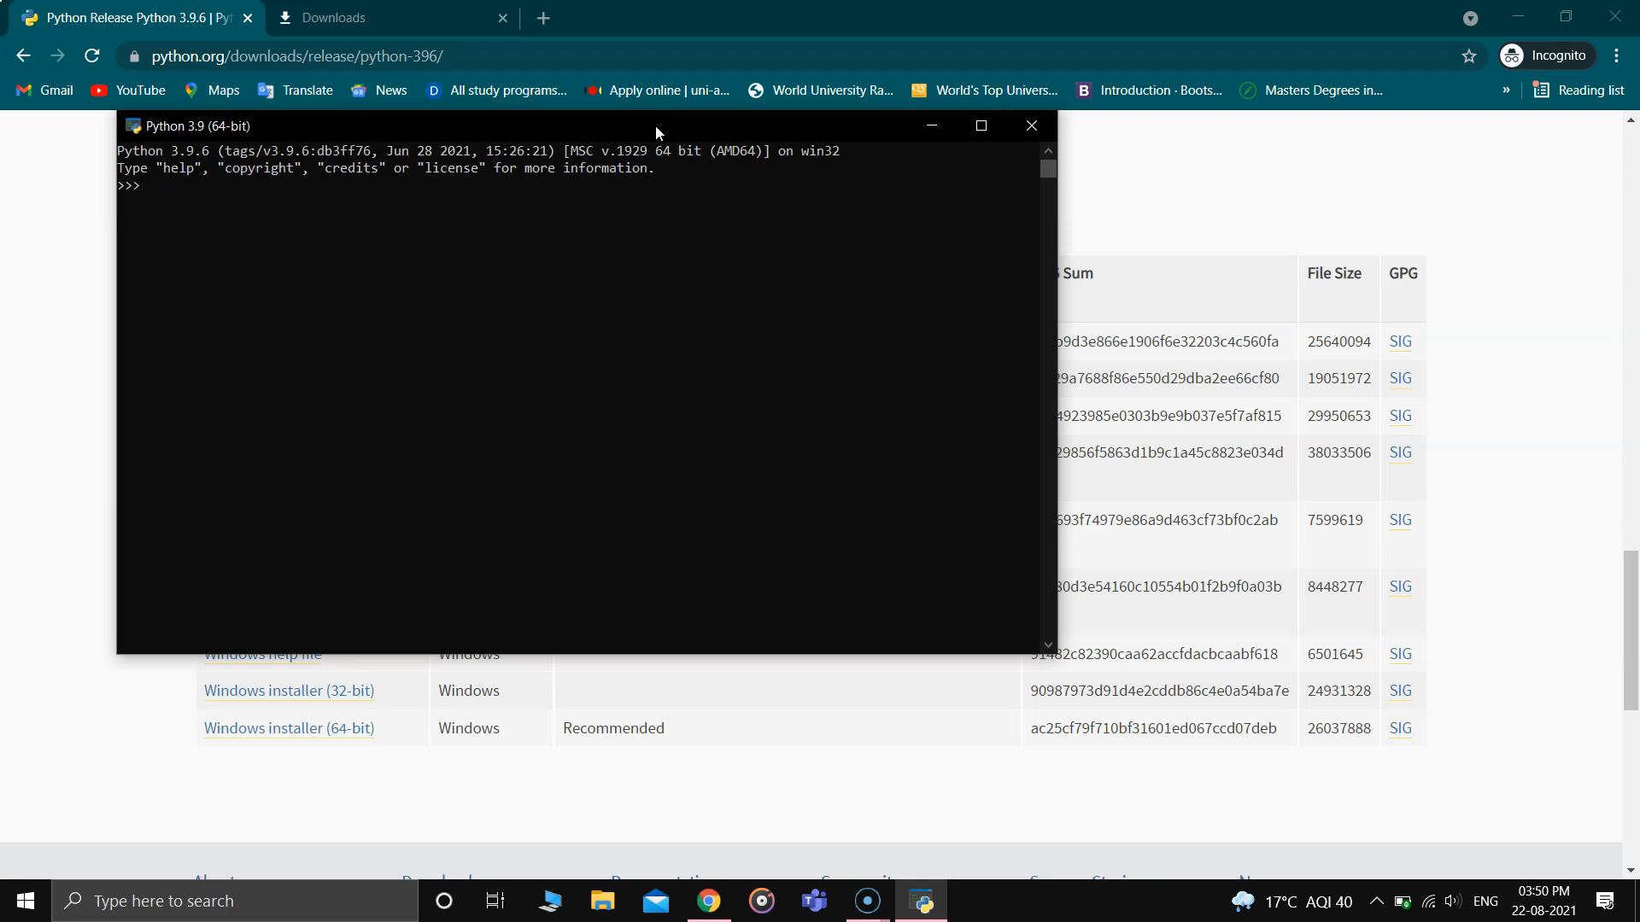
left_click_drag(655, 124, 997, 189)
left_click_drag(824, 190, 664, 157)
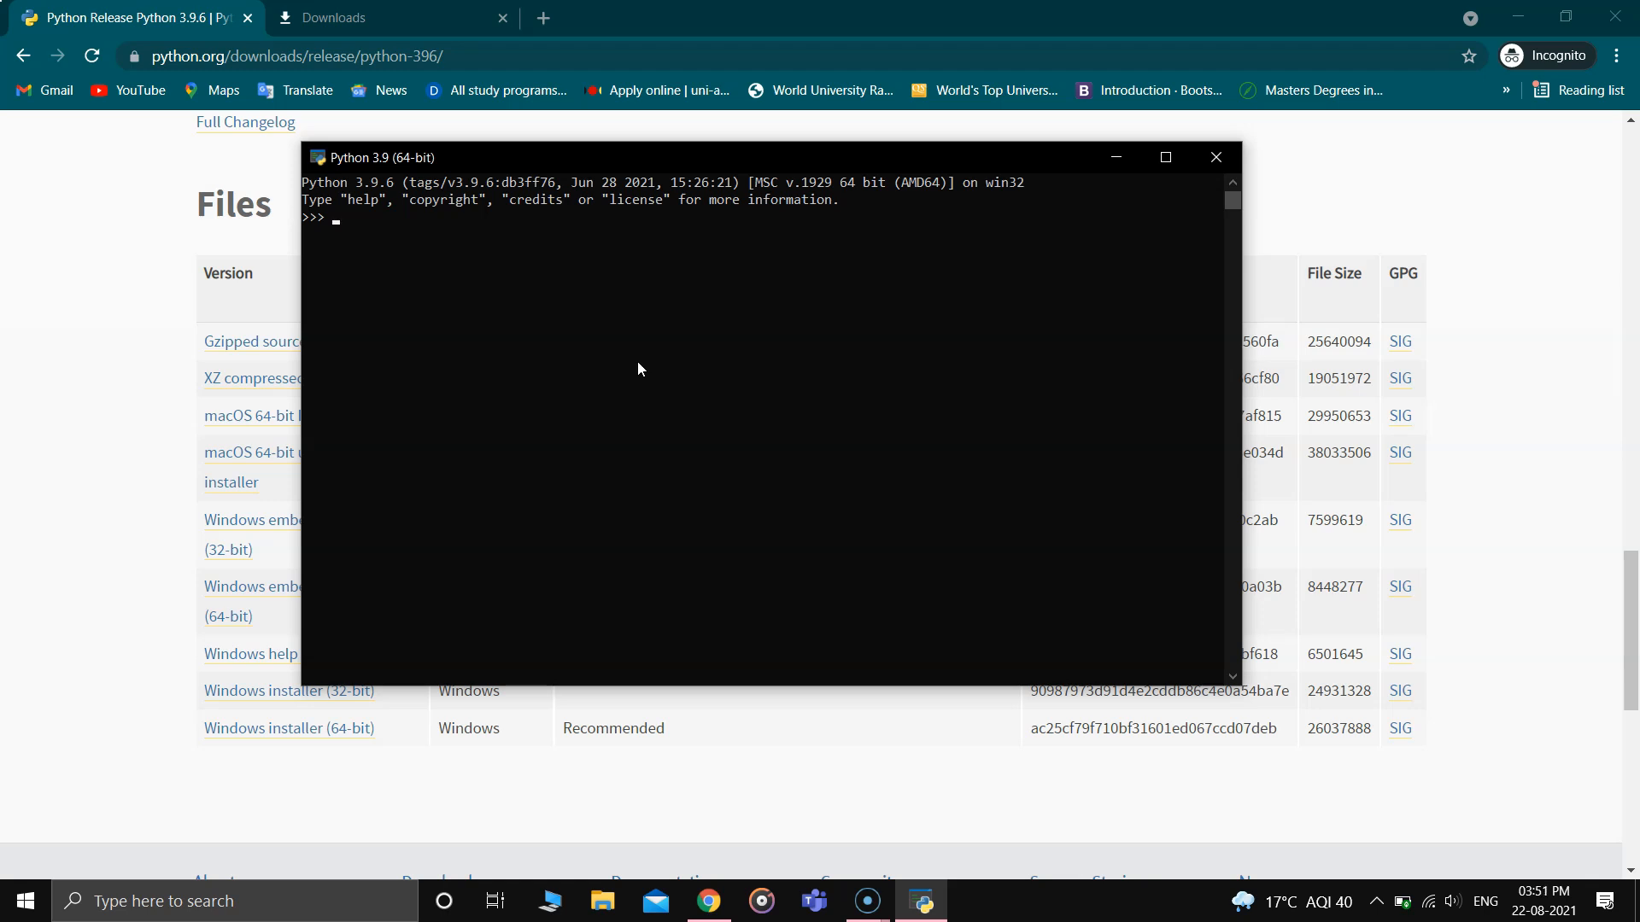
- Run print("Hello world") in the Python 3.9 (64-bit) console and close it
type("pritn(")
key("BackSpace")
key("BackSpace")
key("BackSpace")
type("nt(\"Hello world\")")
key("Return")
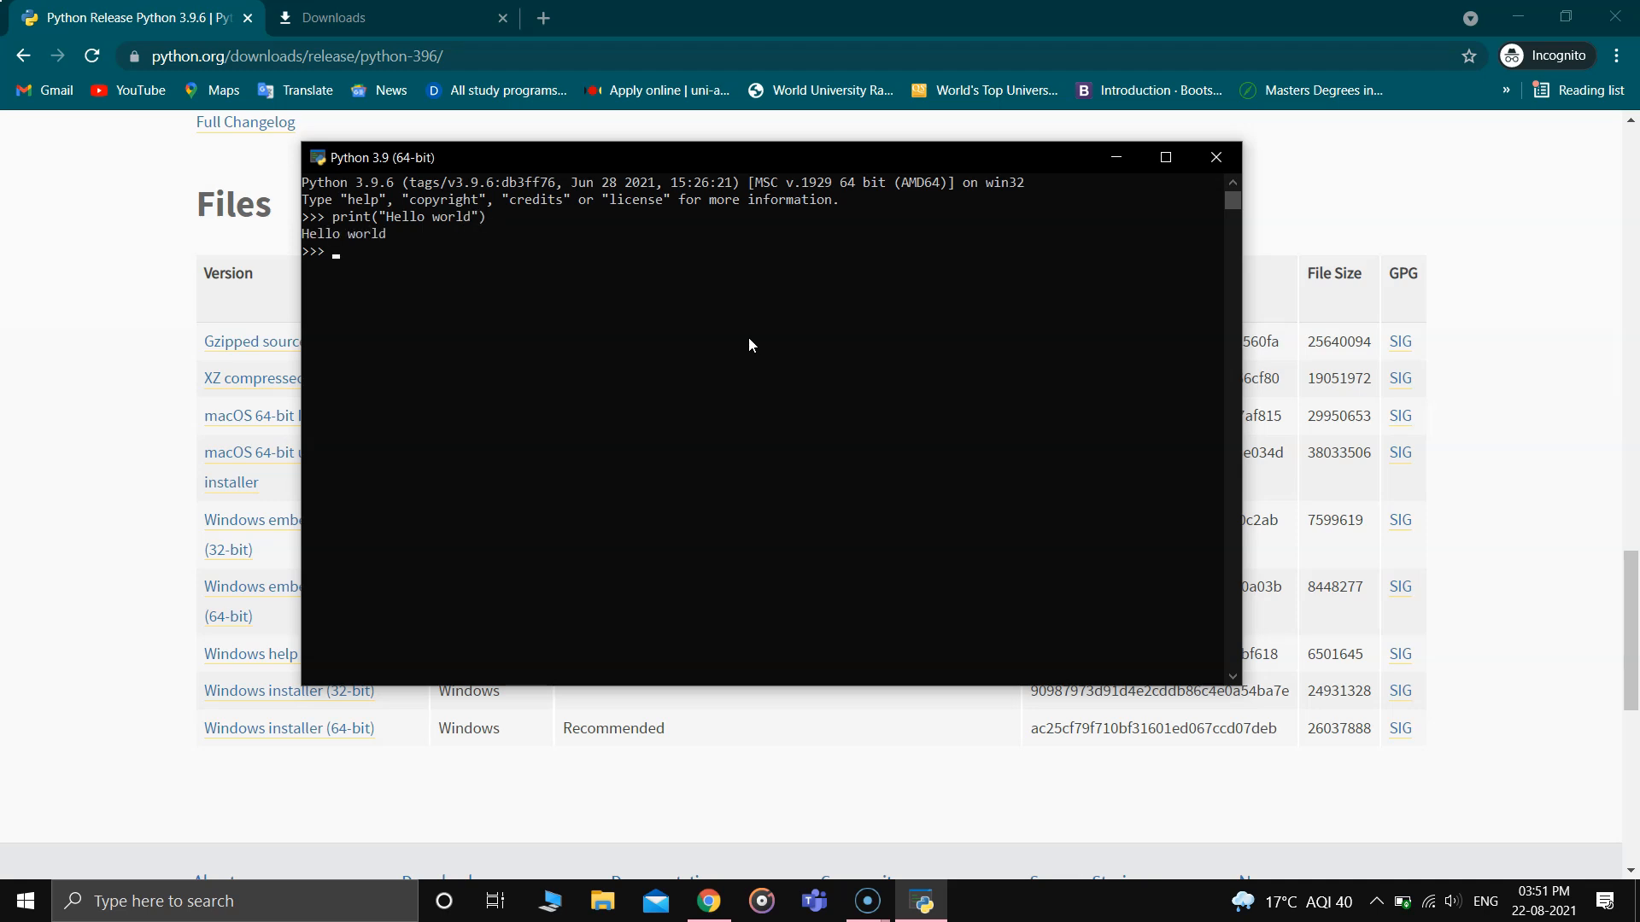
left_click(1213, 158)
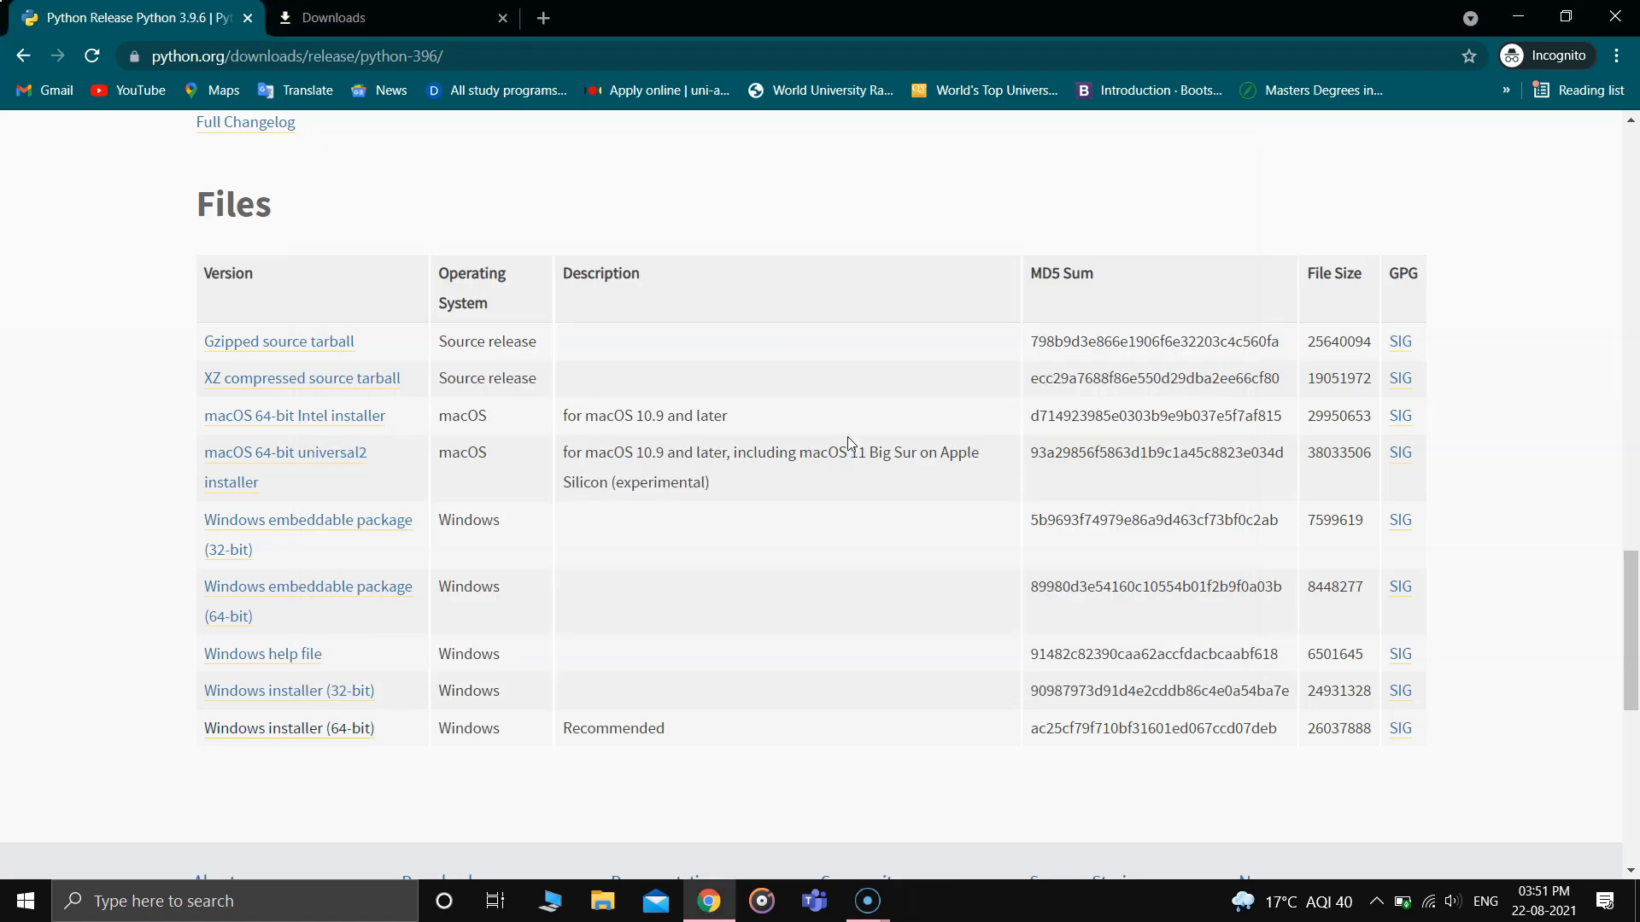